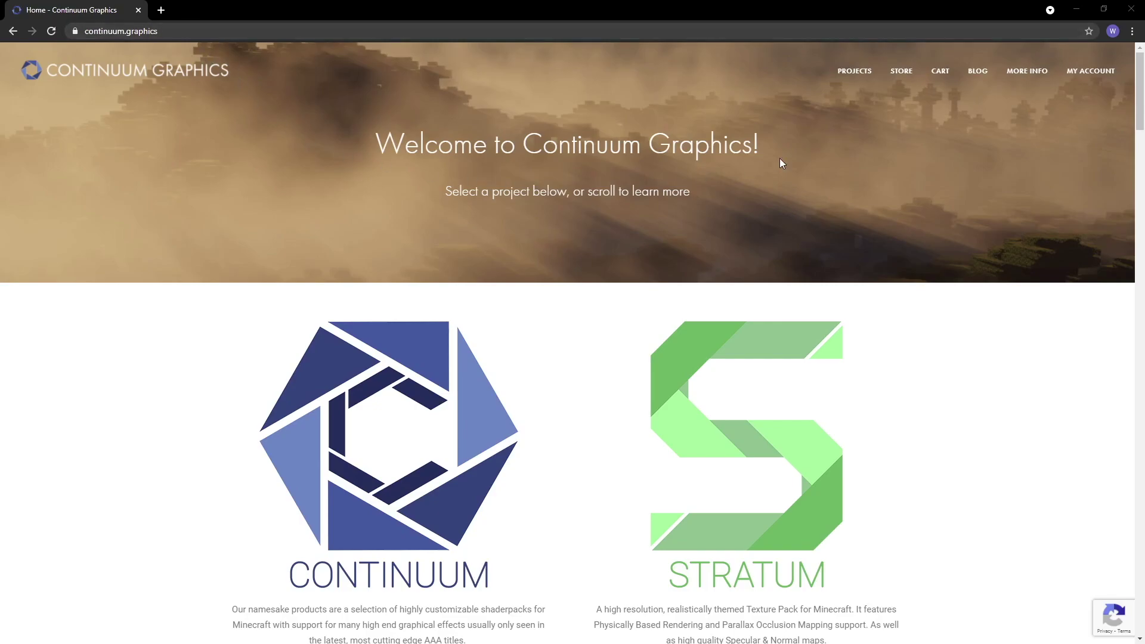
# Step: Add the monthly Continuum RT subscription from the Continuum Graphics store to the cart and open the cart
pyautogui.click(901, 72)
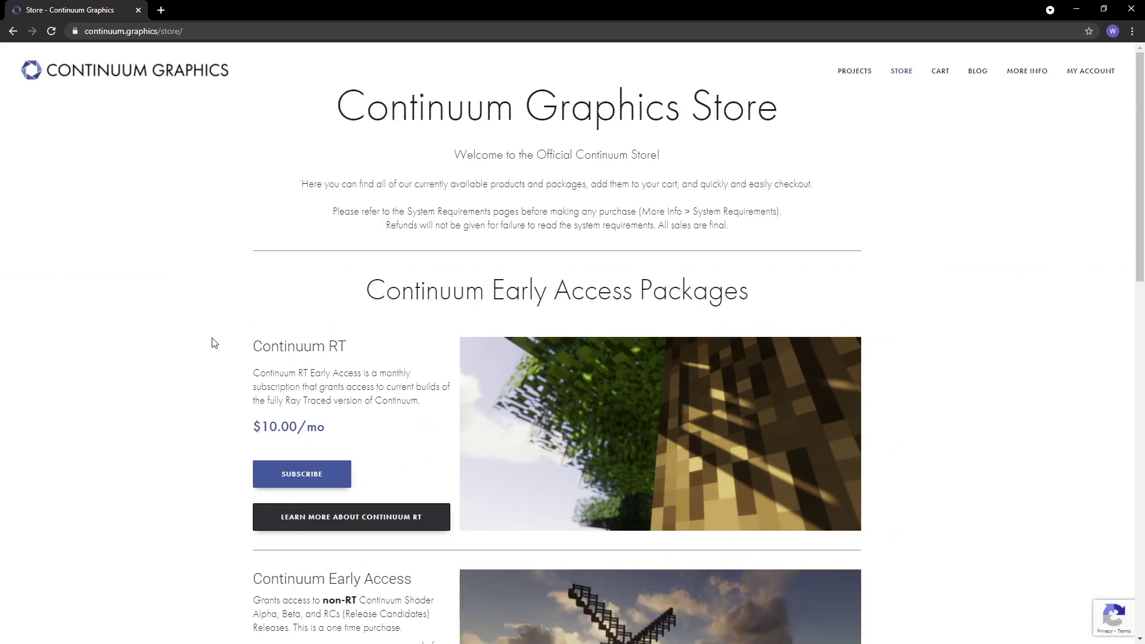
pyautogui.click(316, 477)
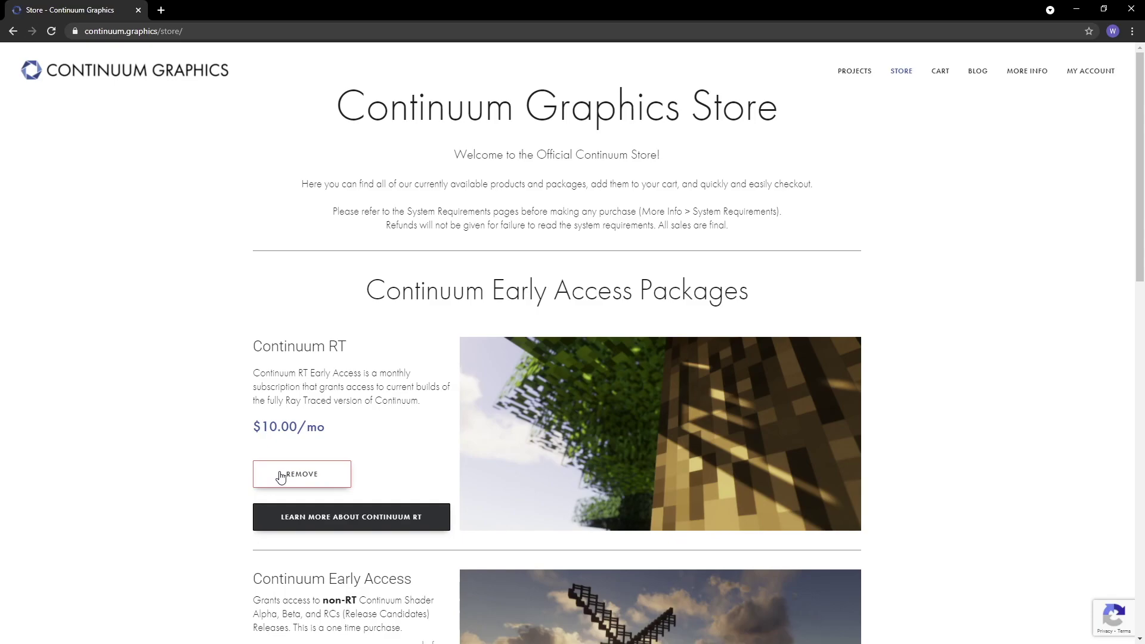
pyautogui.click(934, 71)
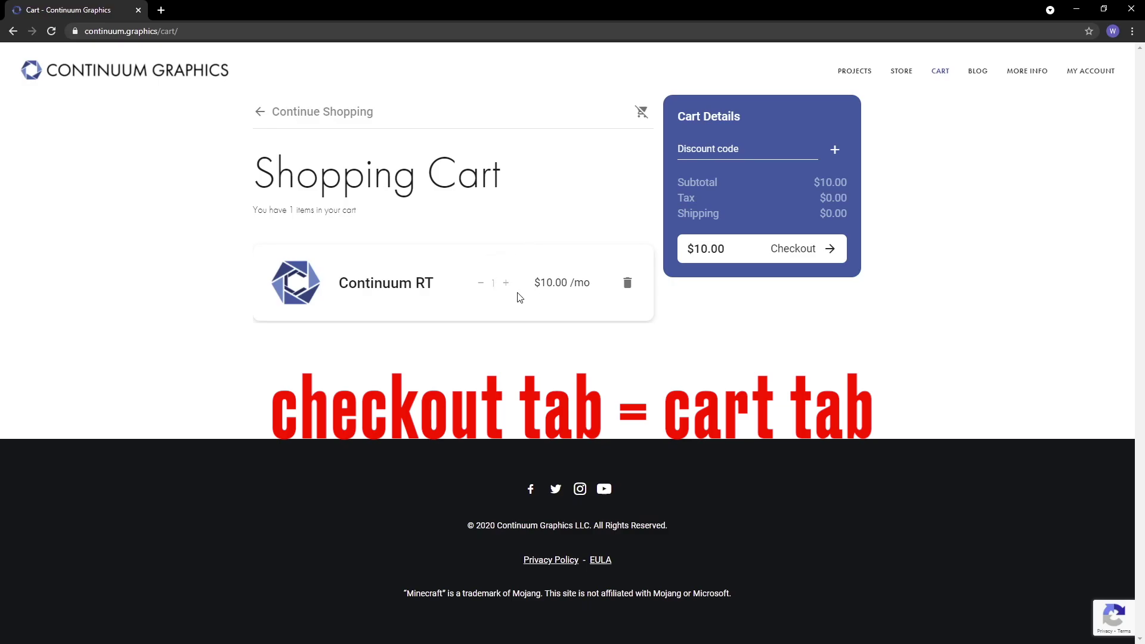
# Step: Check out the Continuum RT order, complete the payment and delivery stages, and proceed to the account page
pyautogui.click(723, 249)
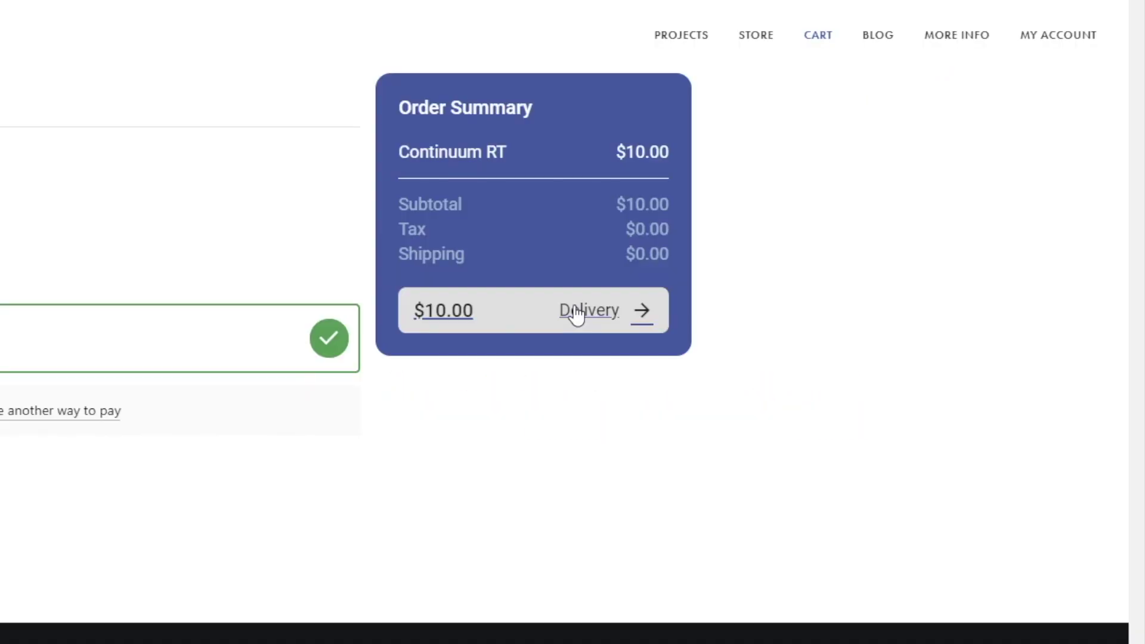
pyautogui.click(576, 315)
pyautogui.click(397, 366)
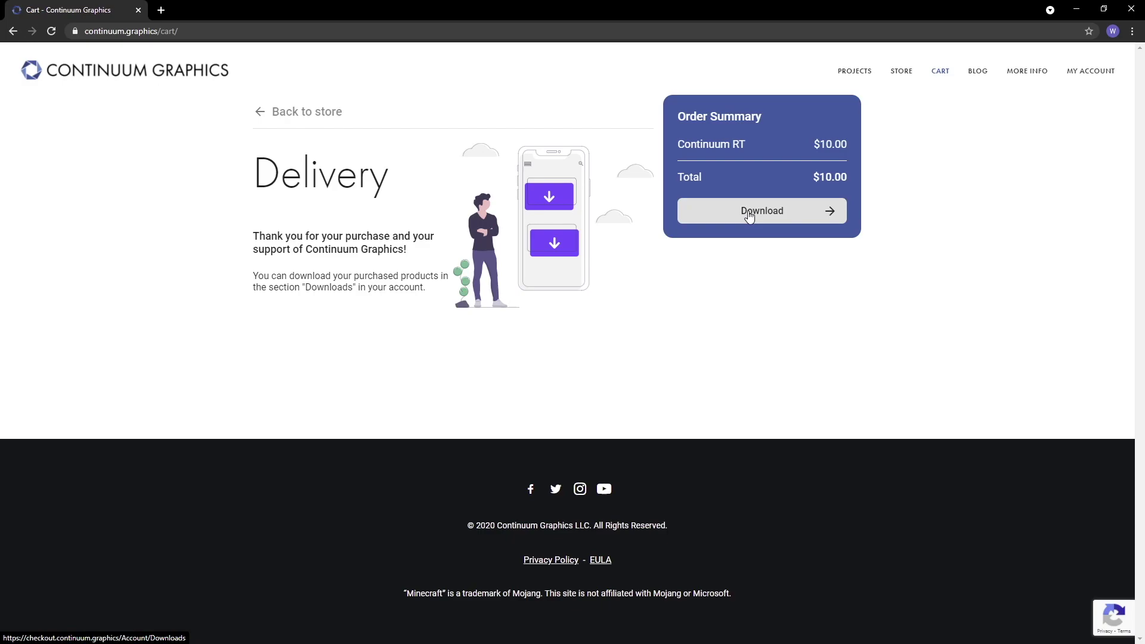
pyautogui.click(750, 212)
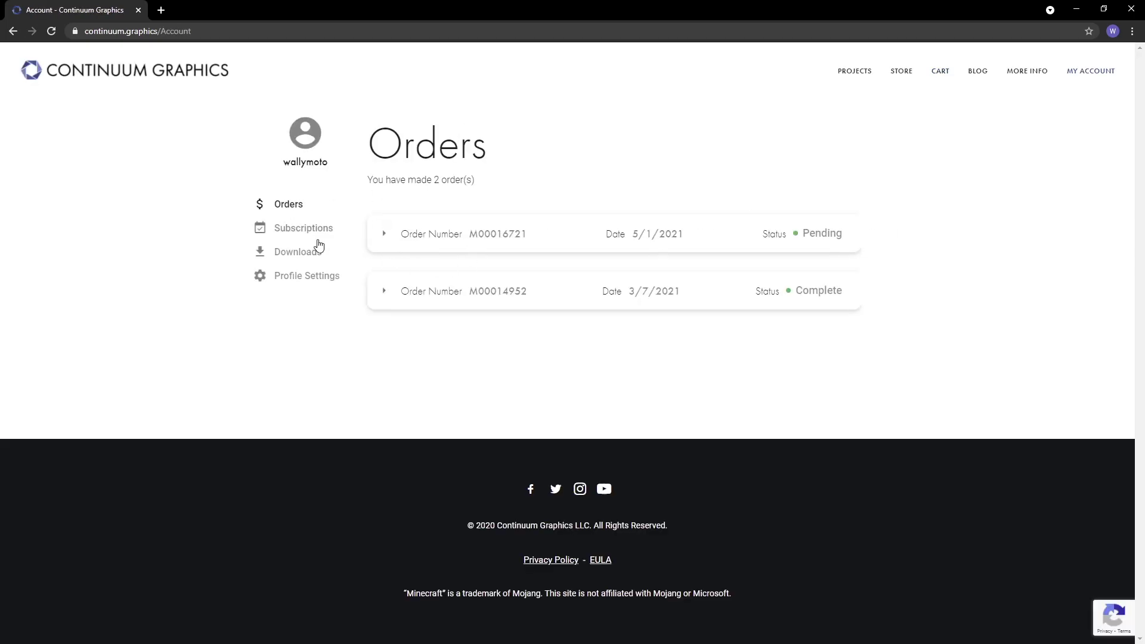
# Step: Open the Continuum RT entry in the account's downloads and follow its link to the Focal Engine installation instructions
pyautogui.click(300, 251)
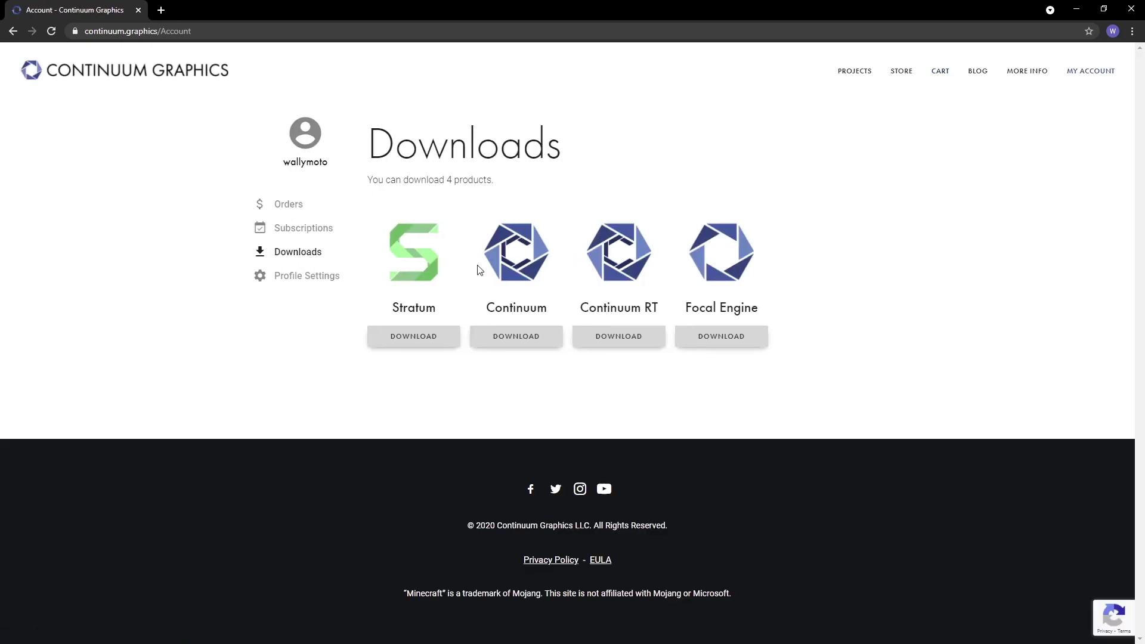
pyautogui.click(618, 335)
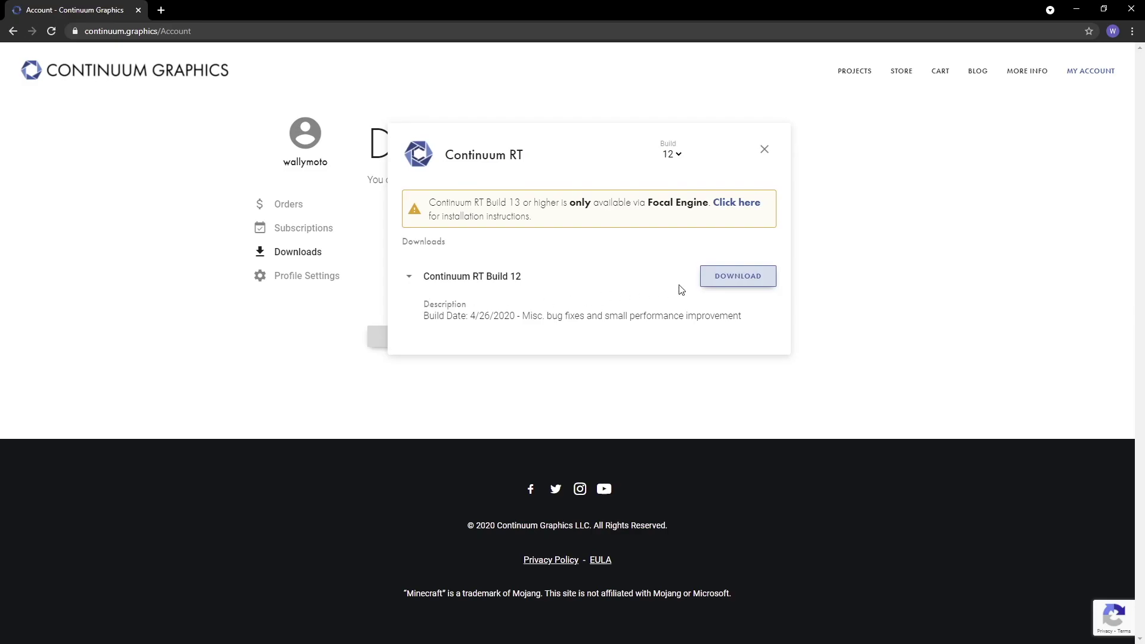
pyautogui.click(736, 202)
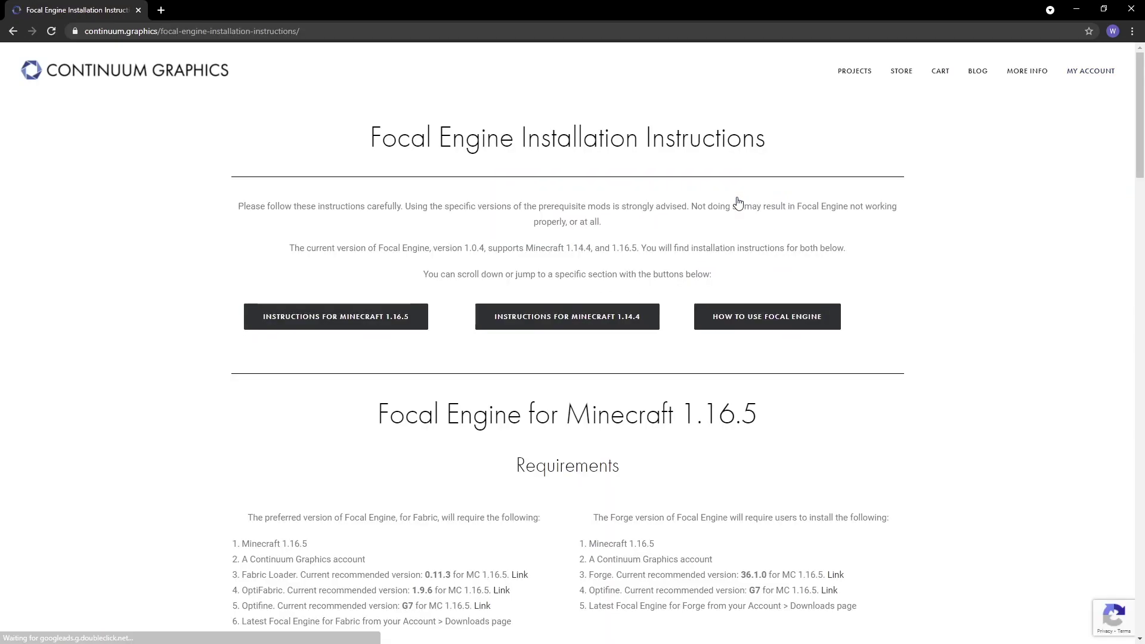
# Step: Examine the Forge requirements of Focal Engine for Minecraft 1.16.5, focusing on the recommended OptiFine version
pyautogui.scroll(-4, 286, 225)
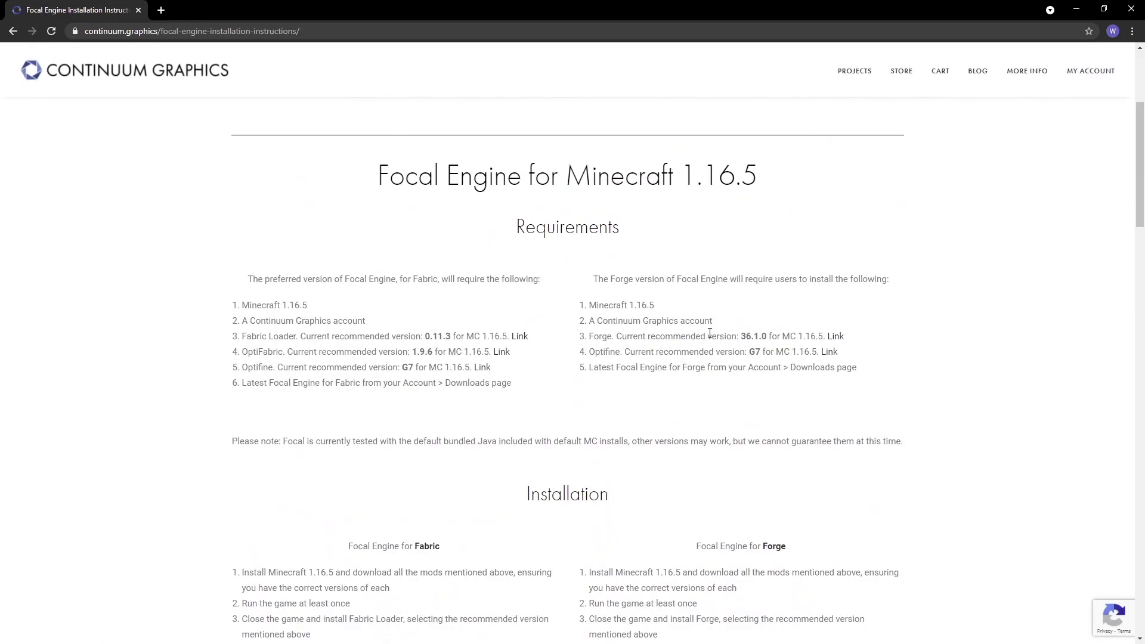
pyautogui.moveTo(571, 298); pyautogui.dragTo(851, 401)
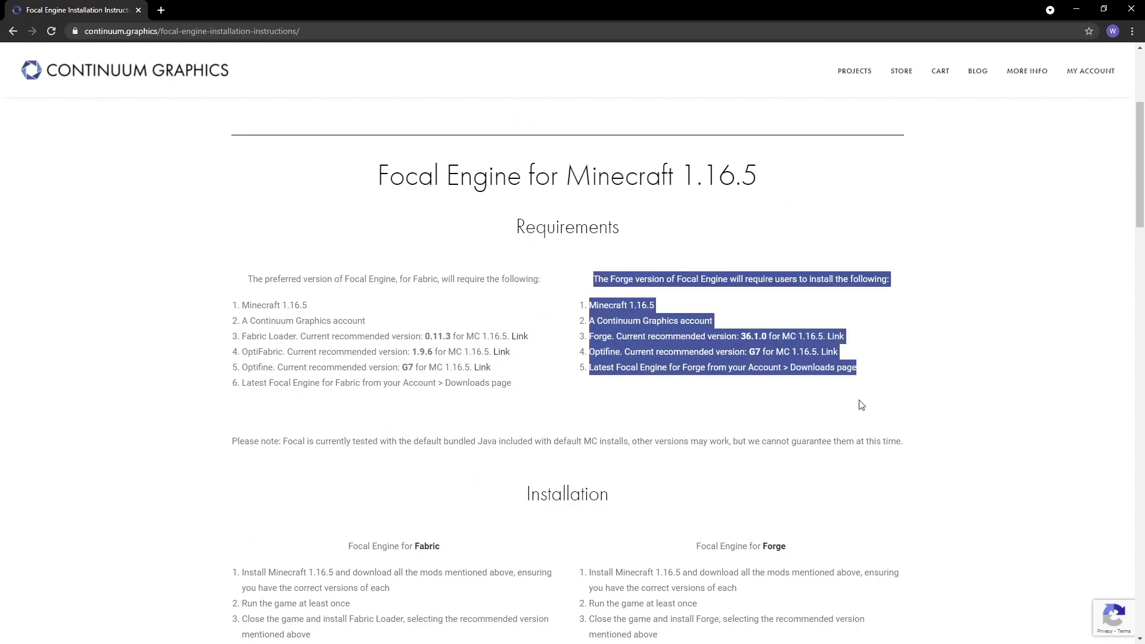
pyautogui.click(594, 352)
pyautogui.moveTo(591, 351); pyautogui.dragTo(866, 359)
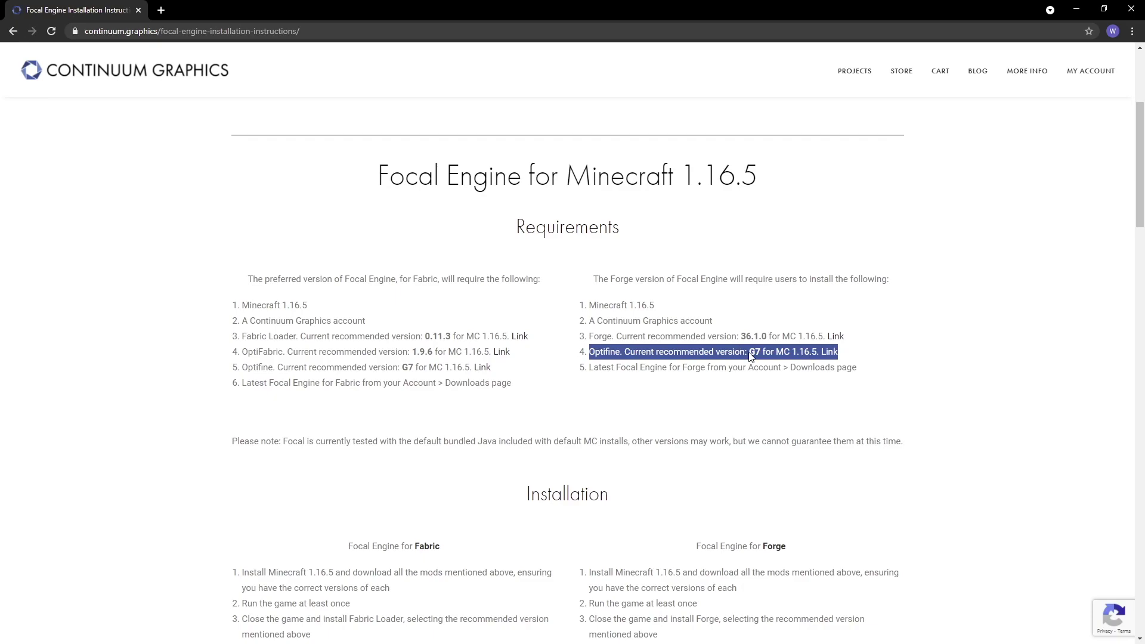
pyautogui.click(753, 352)
pyautogui.moveTo(759, 351); pyautogui.dragTo(817, 353)
pyautogui.click(874, 360)
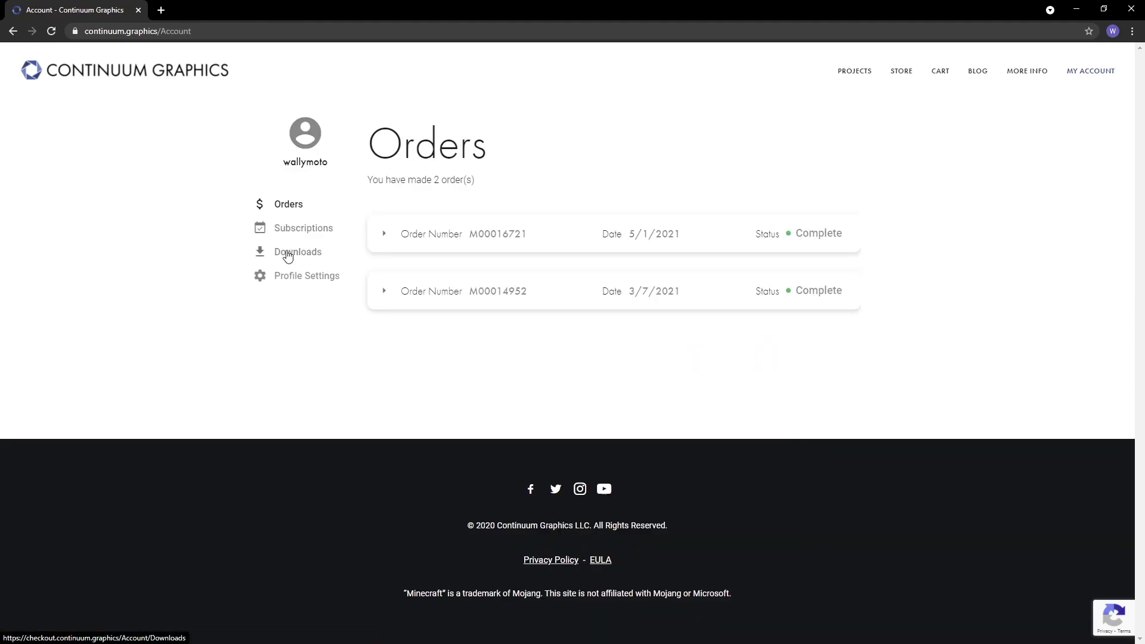
# Step: Download Continuum RT Build 12 from the account's downloads, keeping build 12 selected
pyautogui.click(291, 253)
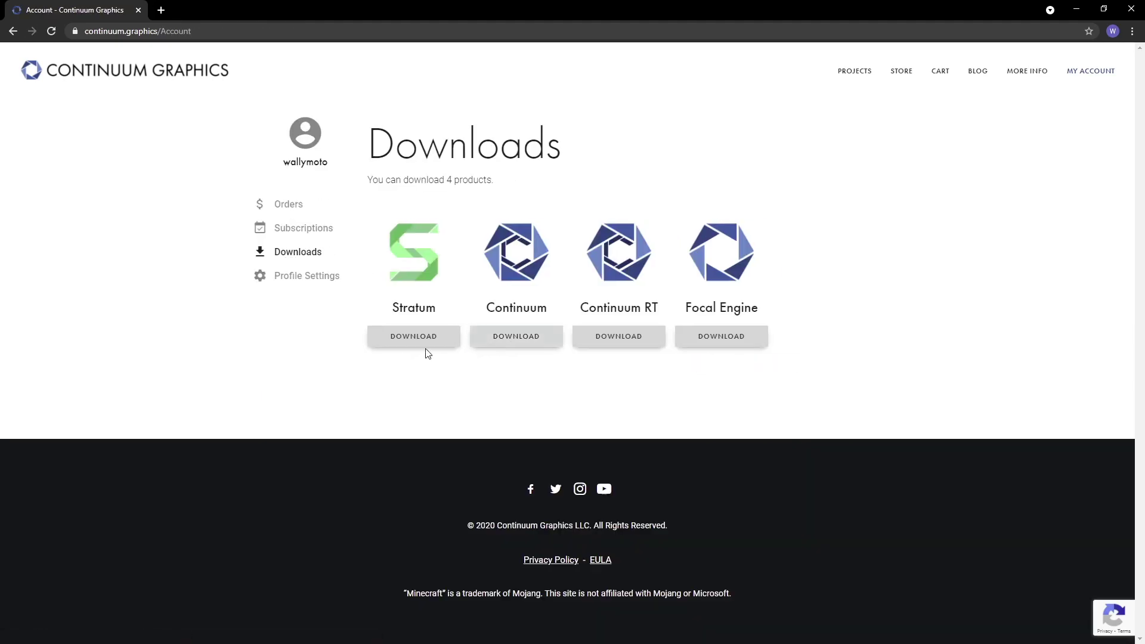
pyautogui.click(596, 338)
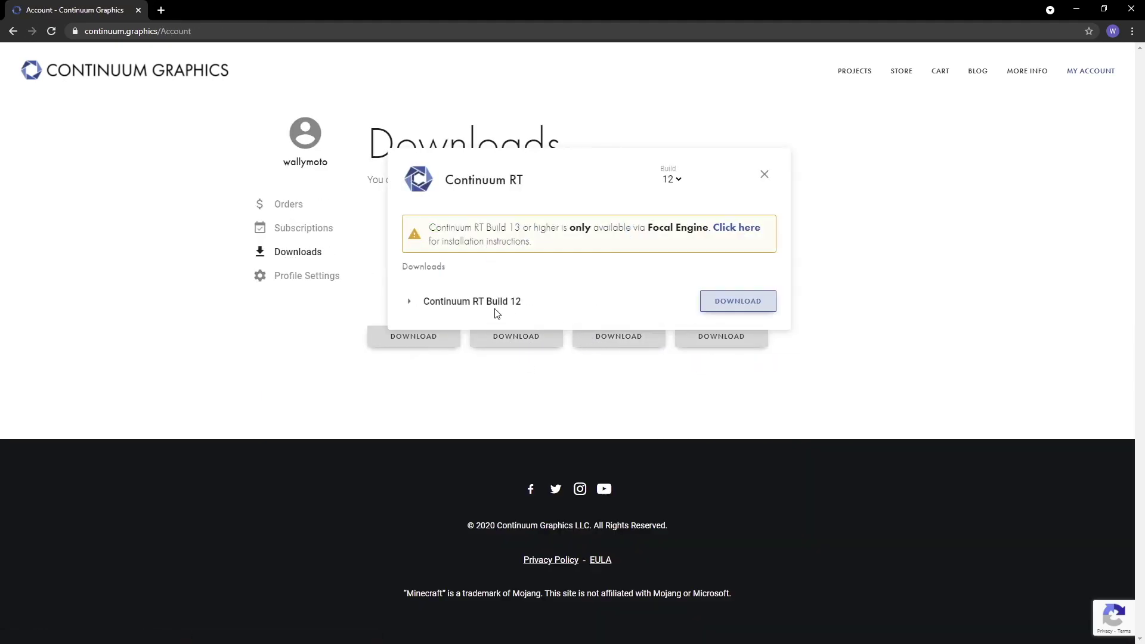
pyautogui.click(408, 302)
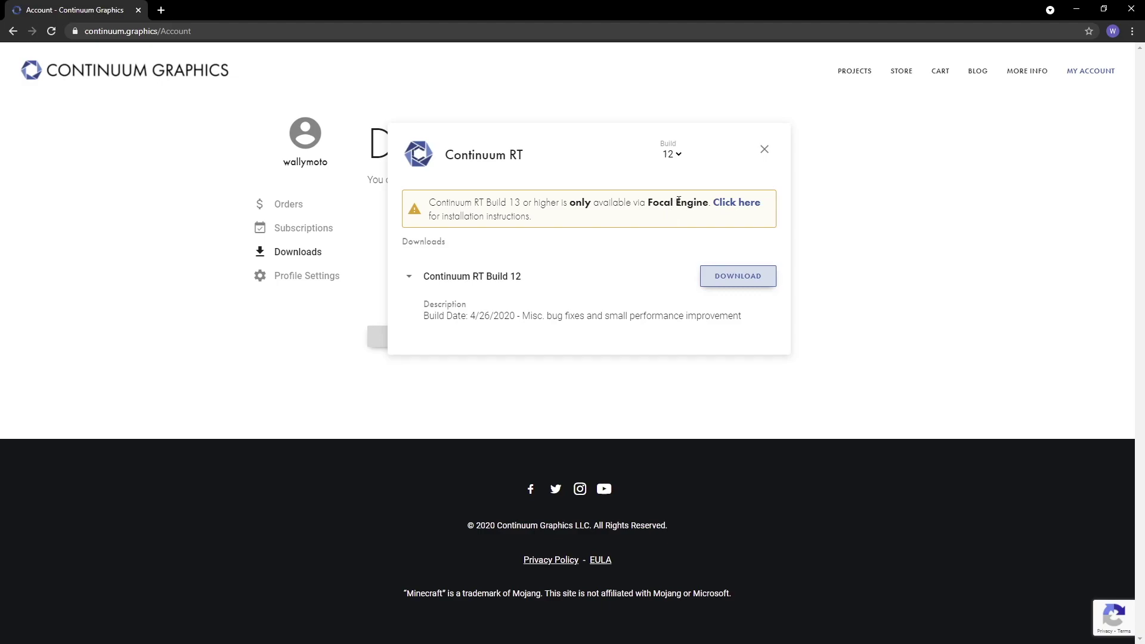
pyautogui.click(673, 156)
pyautogui.click(679, 161)
pyautogui.click(729, 279)
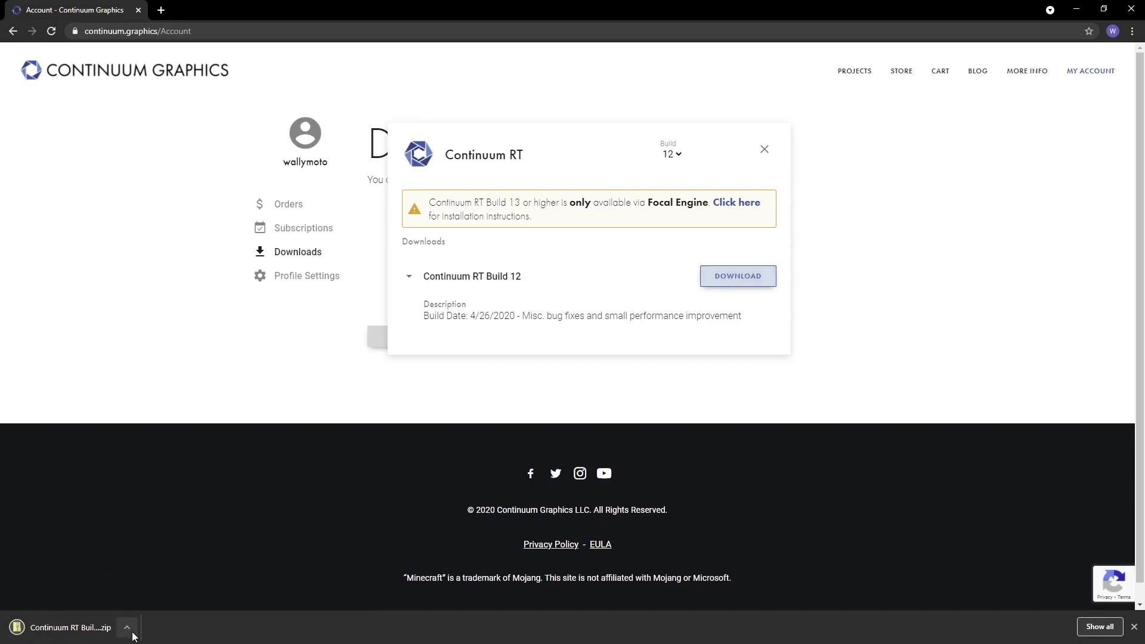
# Step: Download Focal-Engine-Forge-1.0.4-MC-1.16.5 from the account's downloads, allowing multiple downloads and keeping the jar file
pyautogui.click(335, 271)
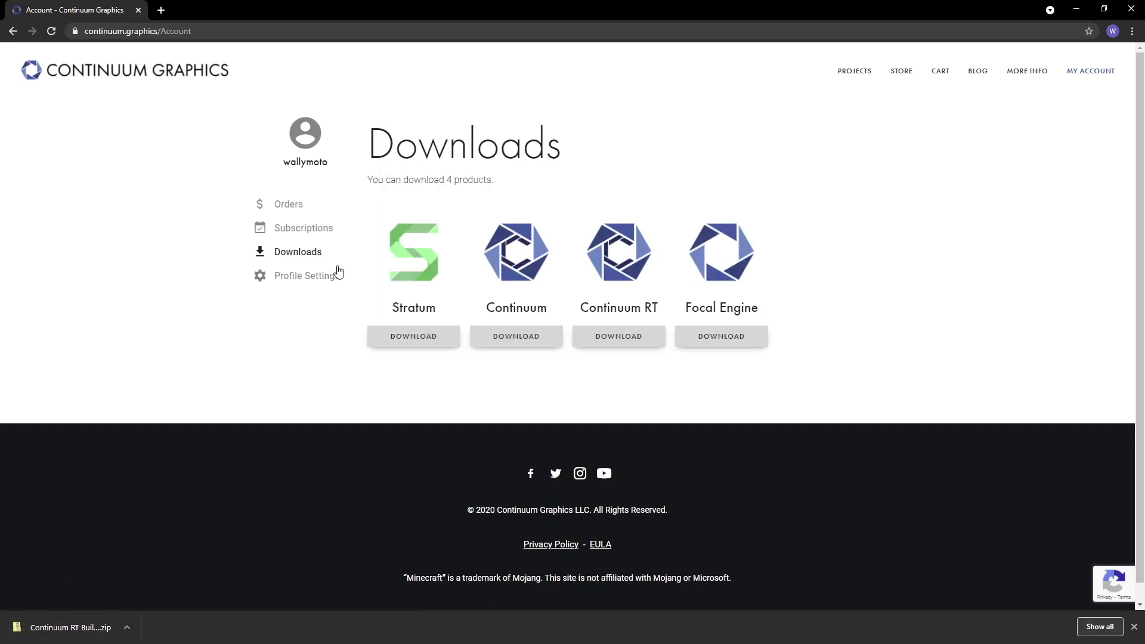
pyautogui.click(726, 337)
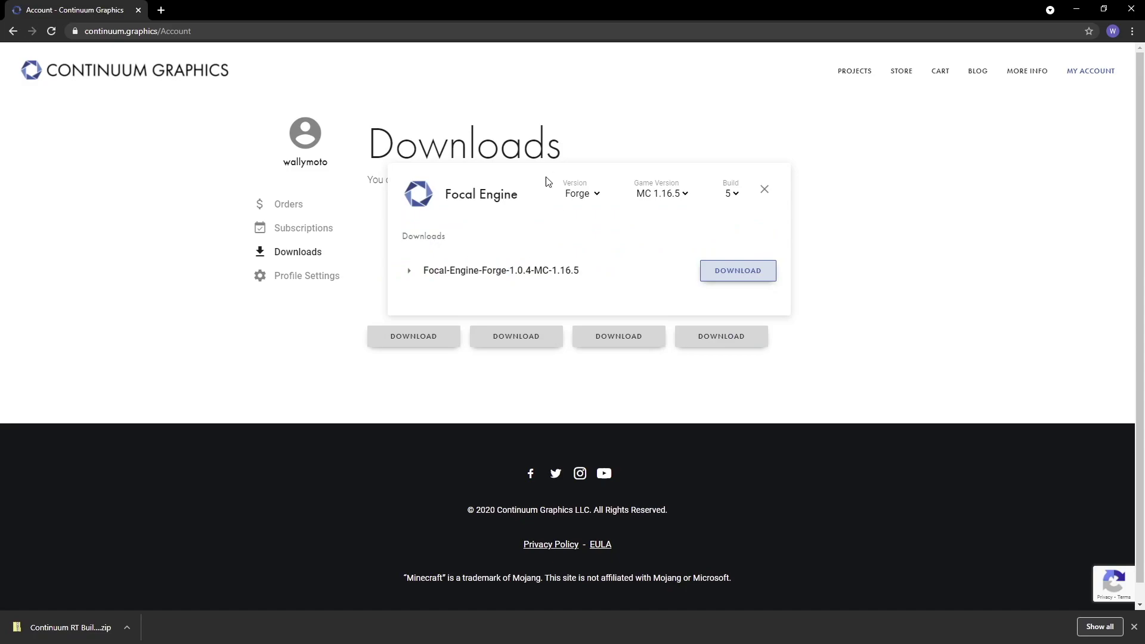
pyautogui.click(406, 272)
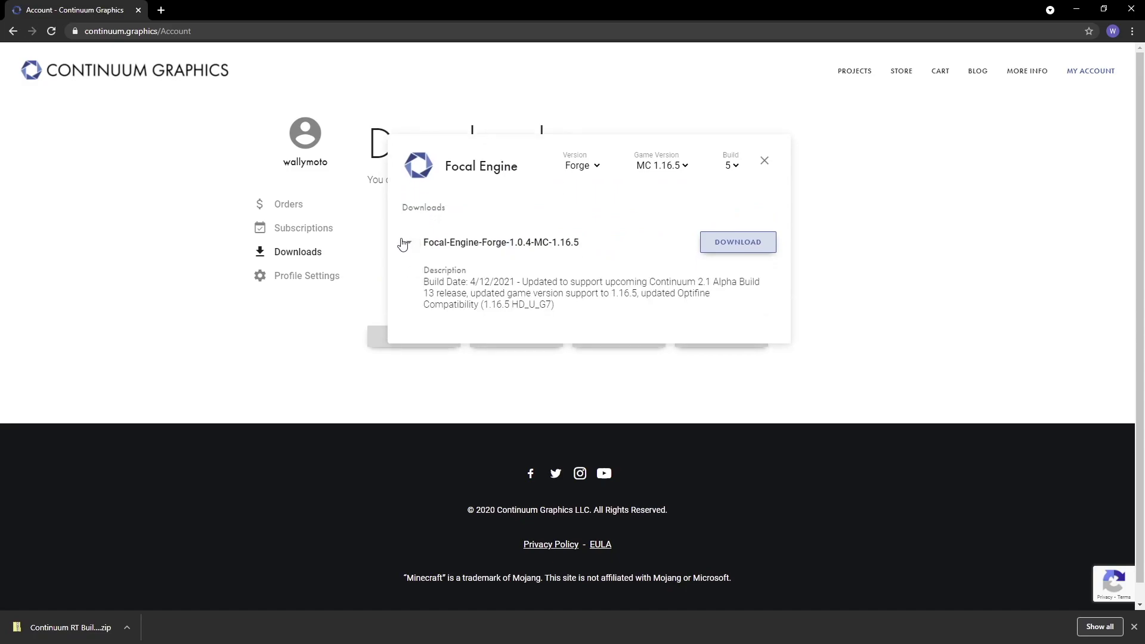
pyautogui.click(745, 253)
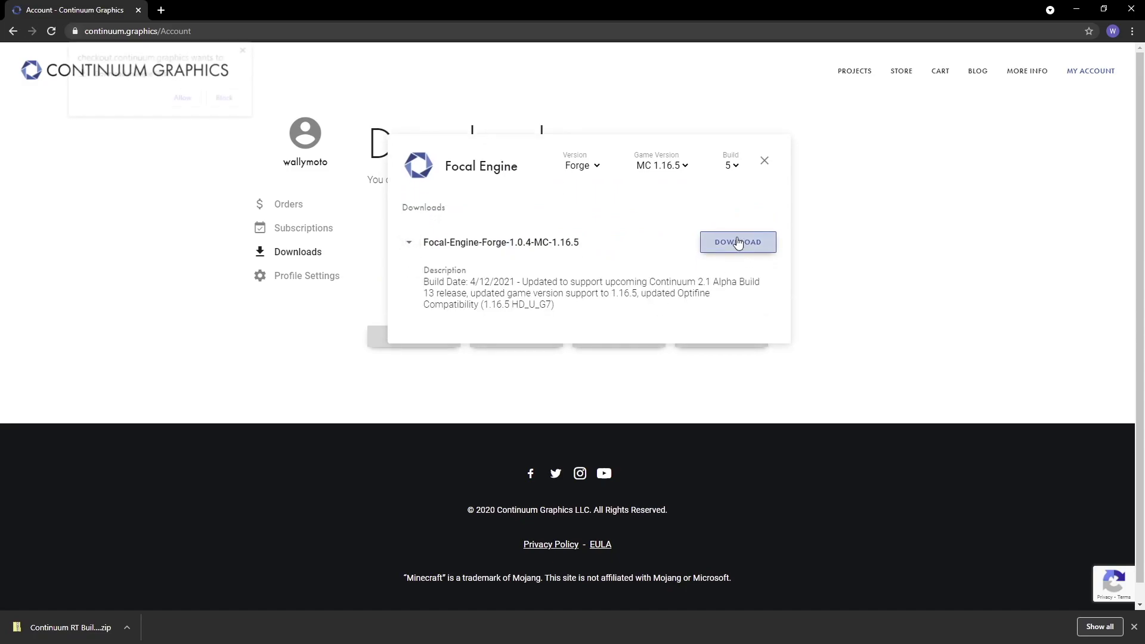
pyautogui.click(183, 99)
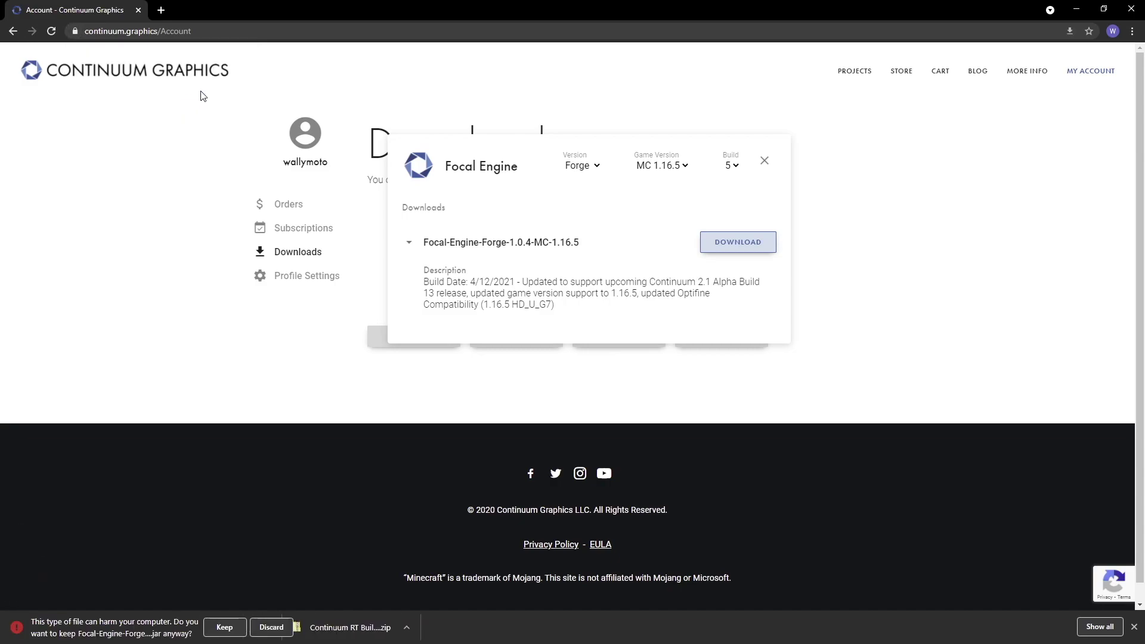
pyautogui.click(219, 626)
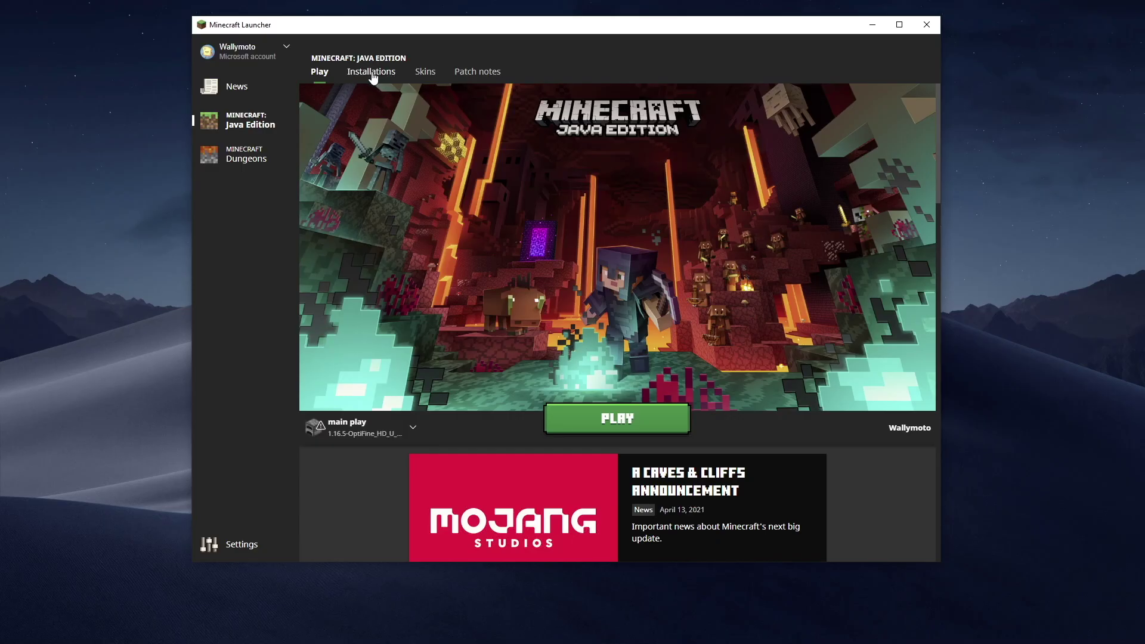
# Step: In the Minecraft Launcher, create a new installation named "test" on the latest release (1.16.5)
pyautogui.click(373, 71)
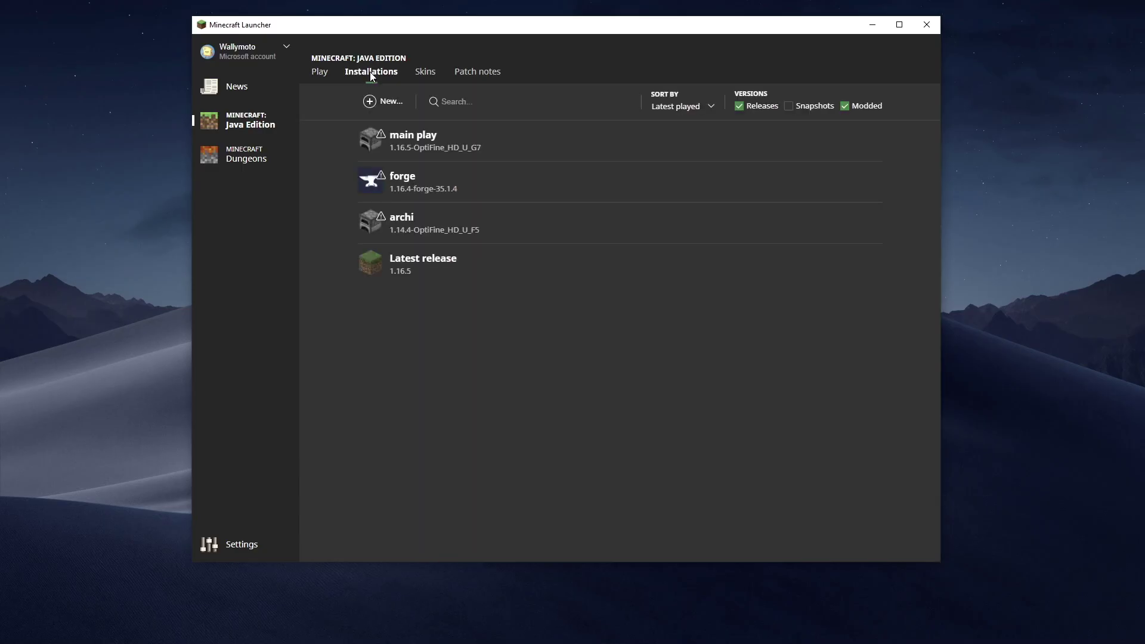
pyautogui.click(374, 103)
pyautogui.click(537, 152)
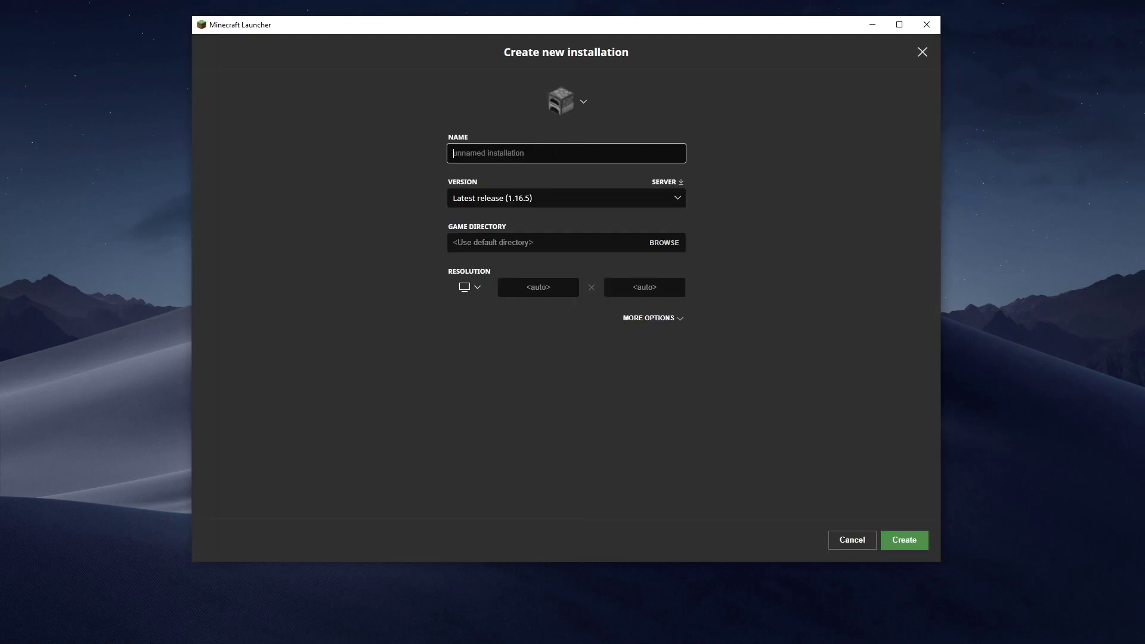
pyautogui.write('test')
pyautogui.click(499, 330)
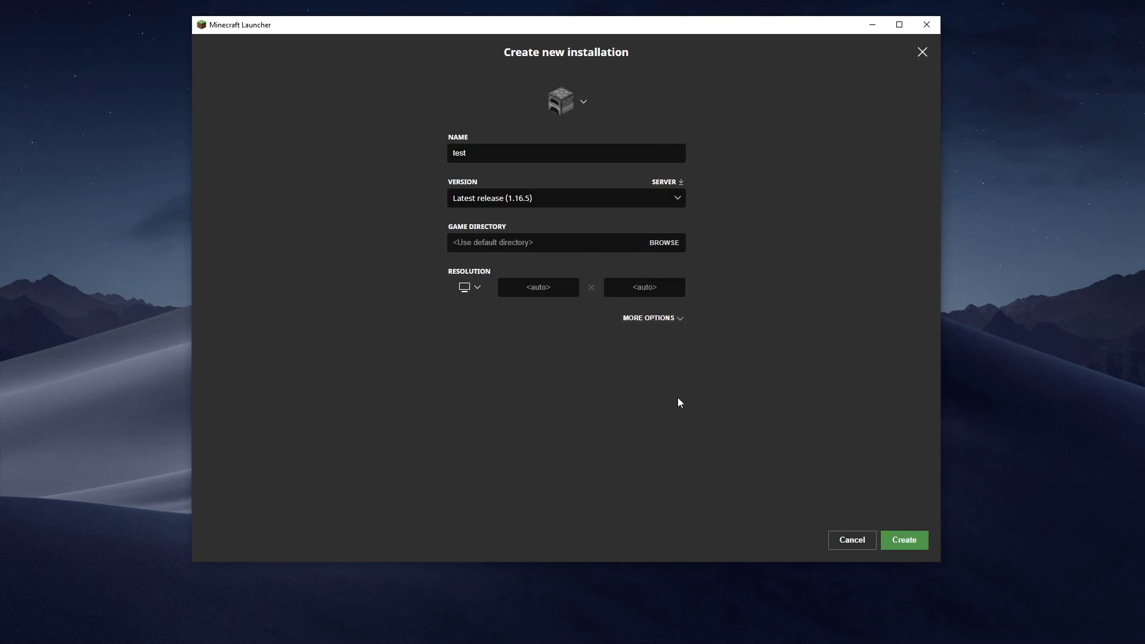
pyautogui.click(652, 318)
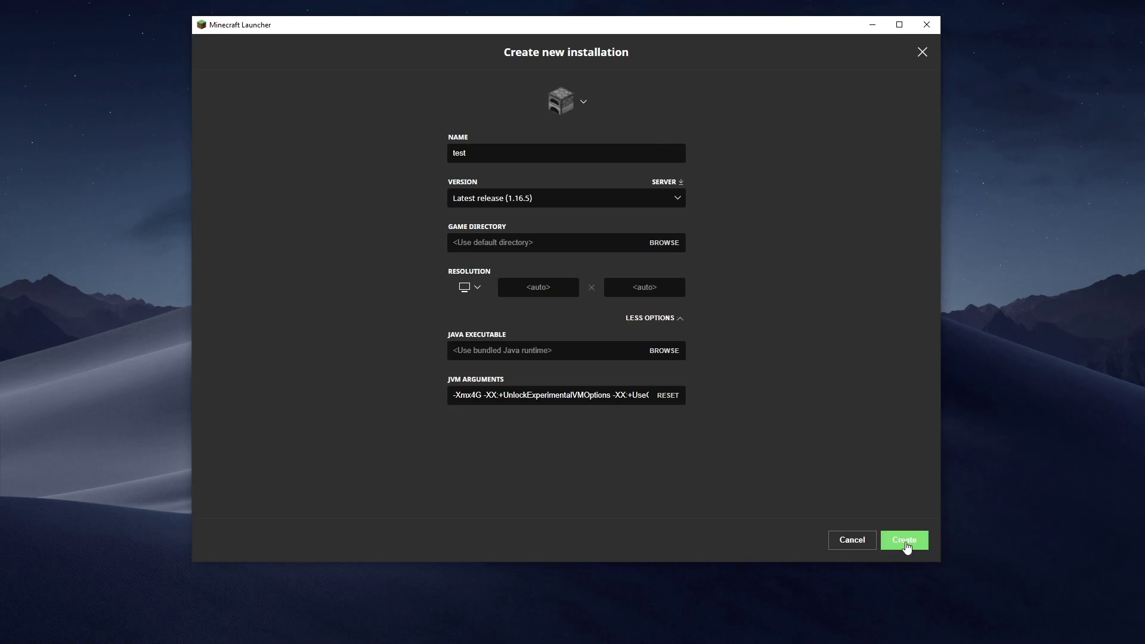
pyautogui.click(904, 539)
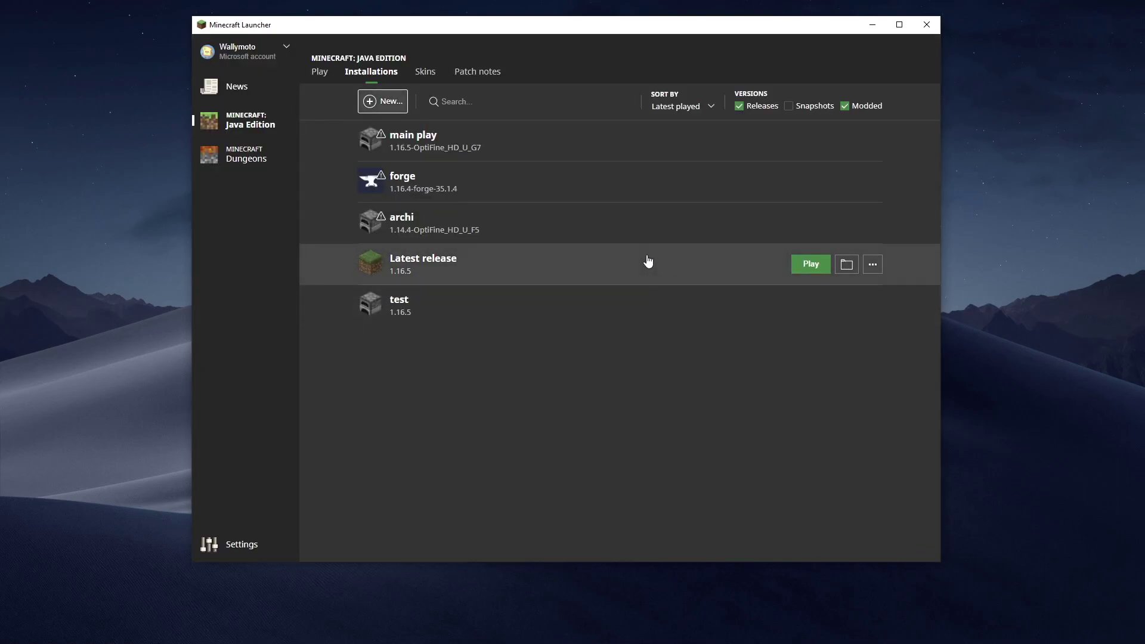
# Step: Launch the test installation once and quit the game from its title screen
pyautogui.moveTo(667, 311)
pyautogui.click(813, 306)
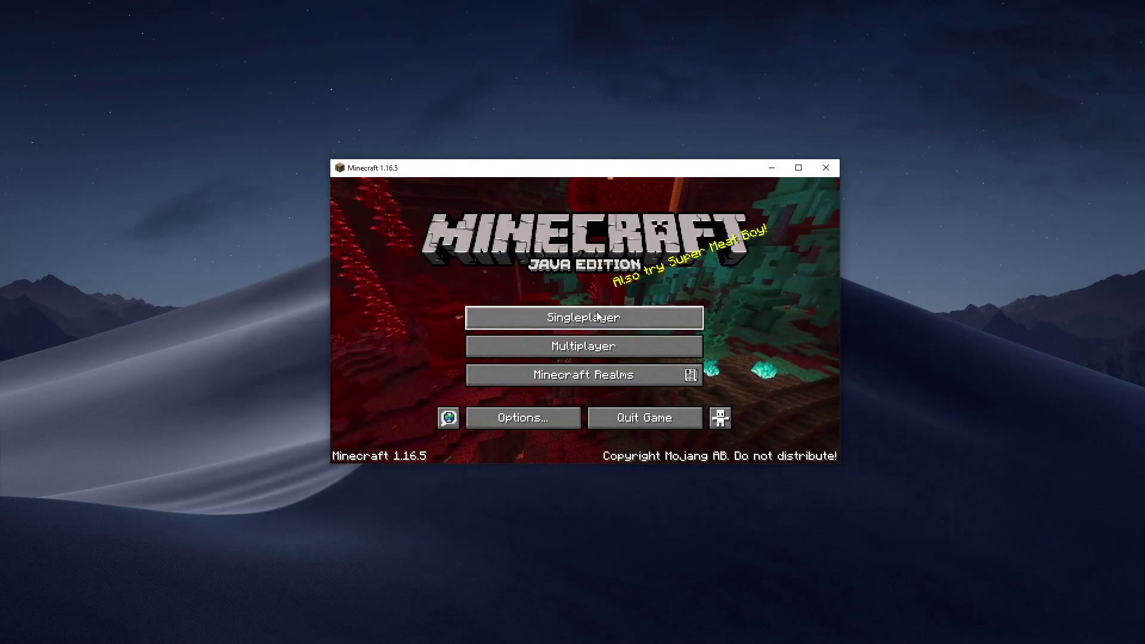
pyautogui.click(633, 422)
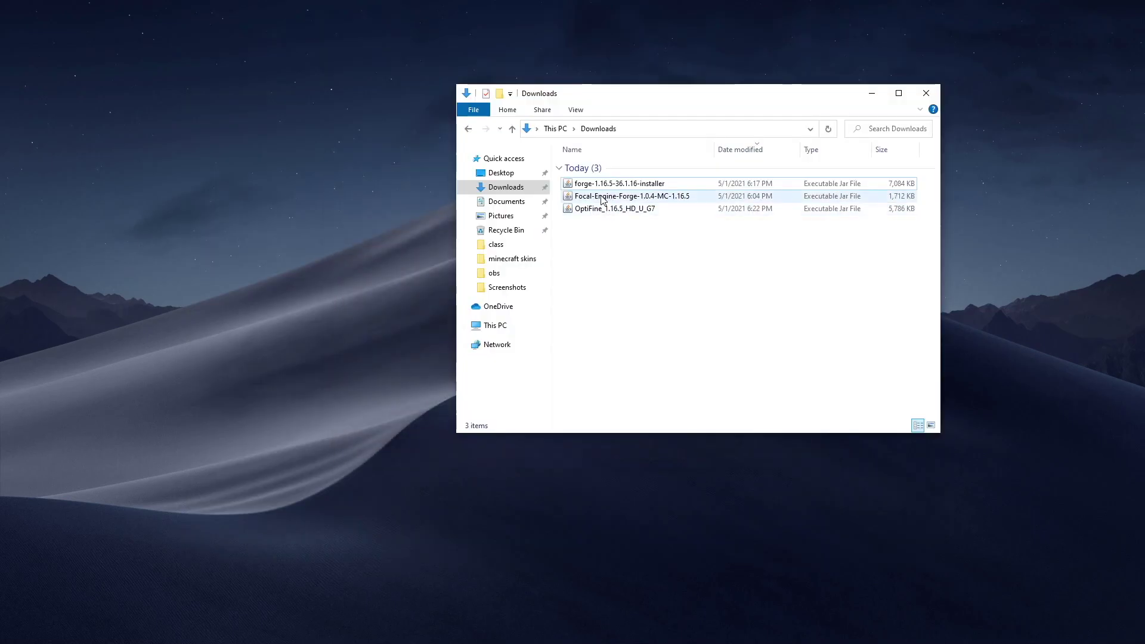
# Step: Run forge-1.16.5-36.1.16-installer from the Downloads folder and install the Forge client into the .minecraft folder
pyautogui.click(594, 186)
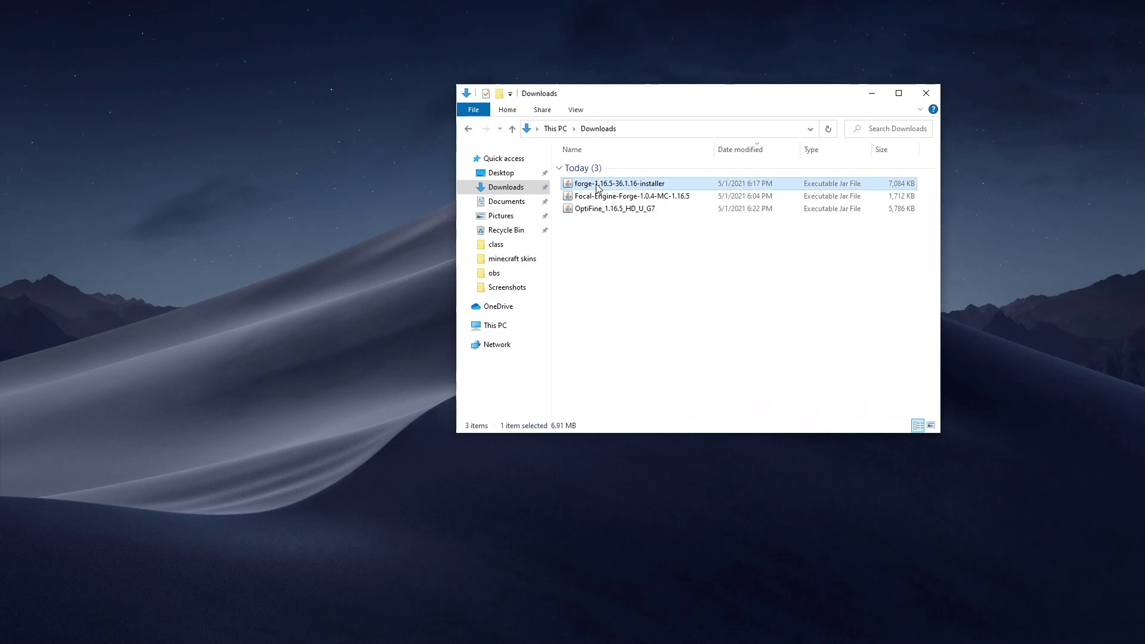
pyautogui.doubleClick(597, 187)
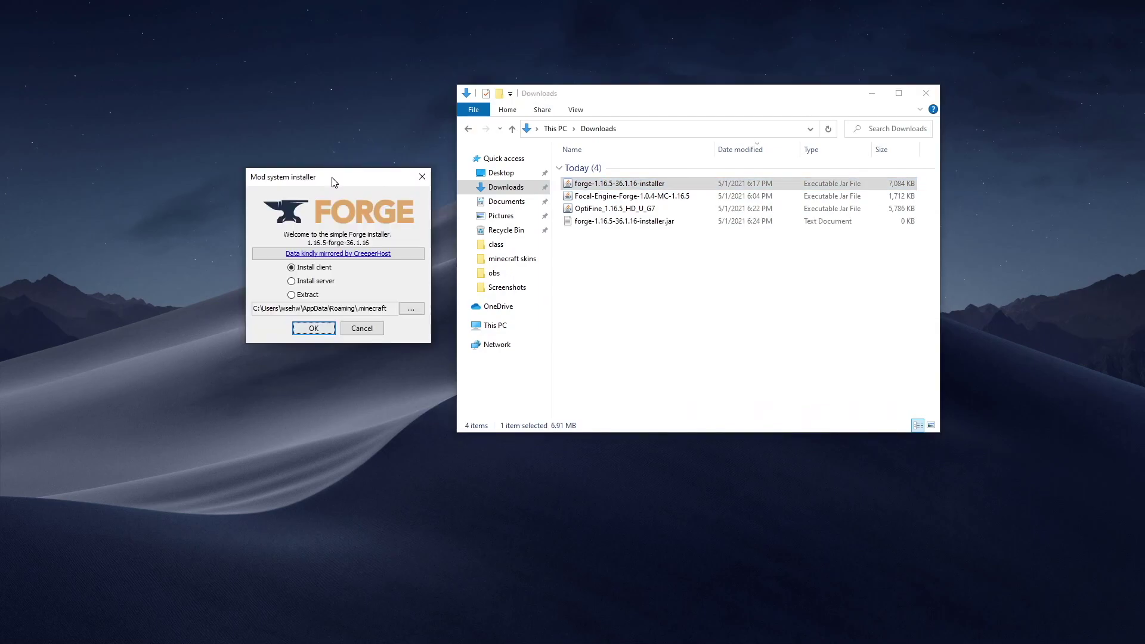
pyautogui.click(311, 334)
pyautogui.click(259, 140)
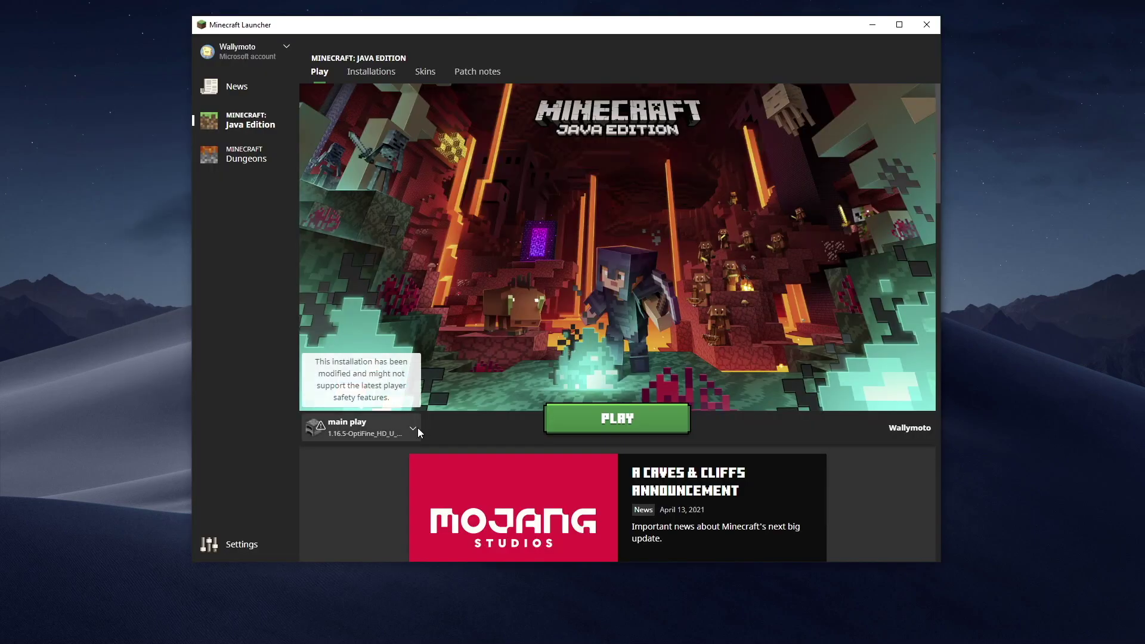
# Step: Launch the forge installation (1.16.5-forge-36.1.16), accepting the modified-installation risks and turning off further warnings for it
pyautogui.click(414, 427)
pyautogui.click(351, 303)
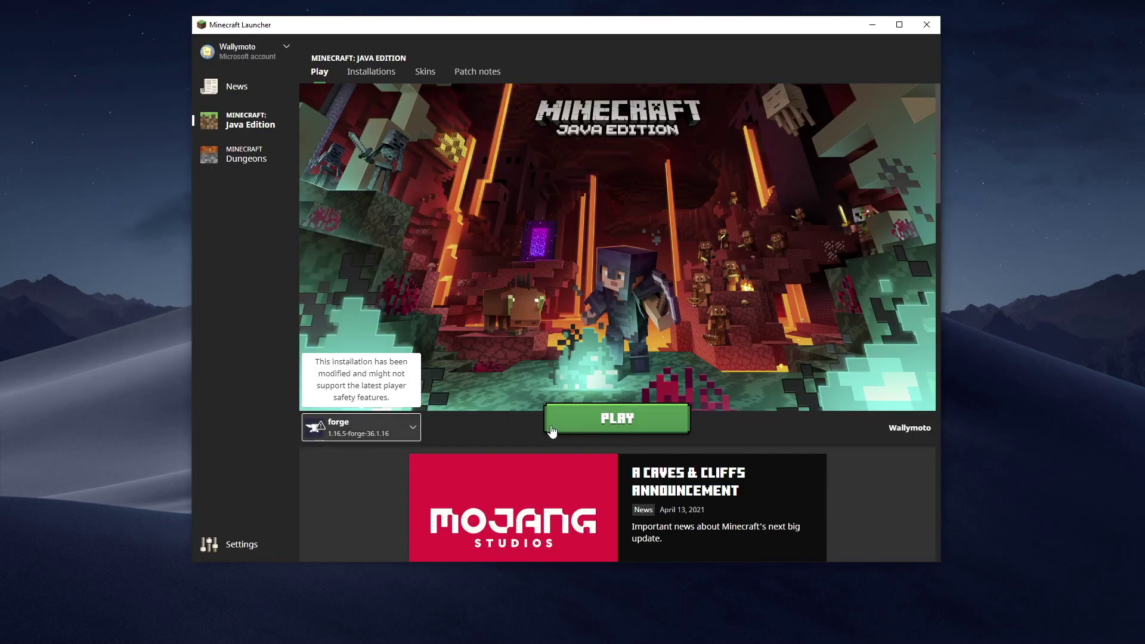
pyautogui.click(587, 420)
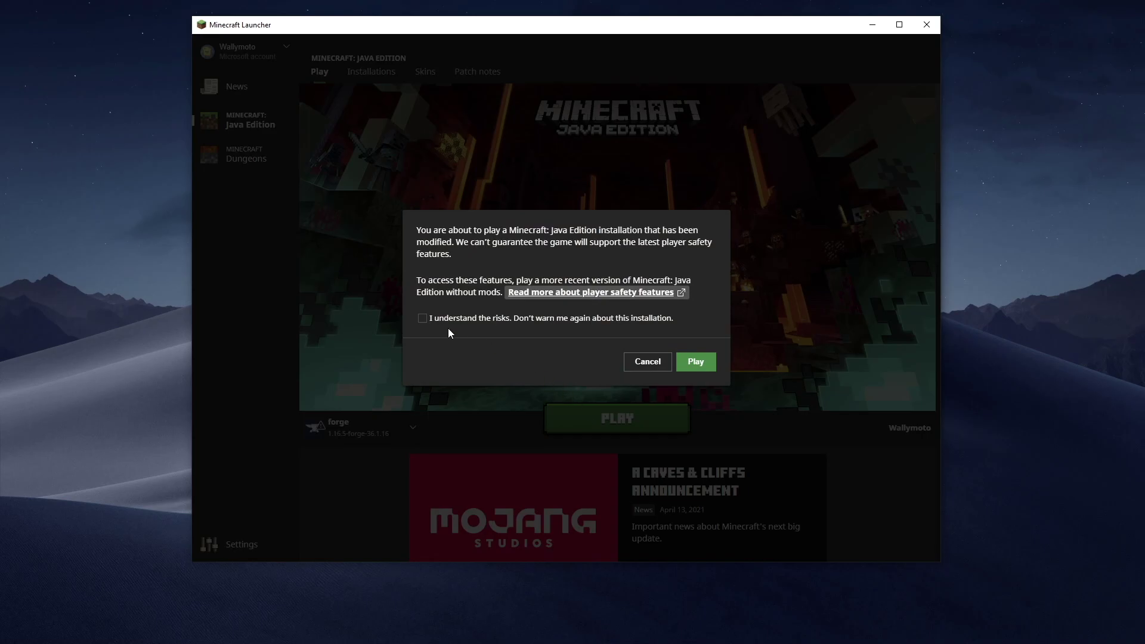
pyautogui.click(421, 318)
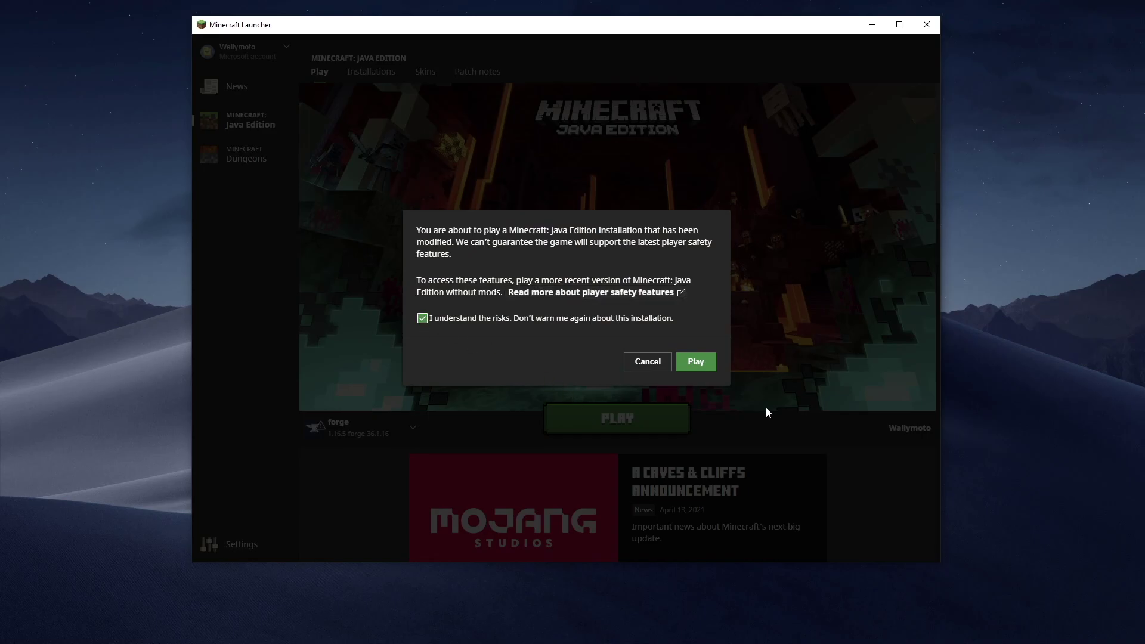
pyautogui.click(694, 363)
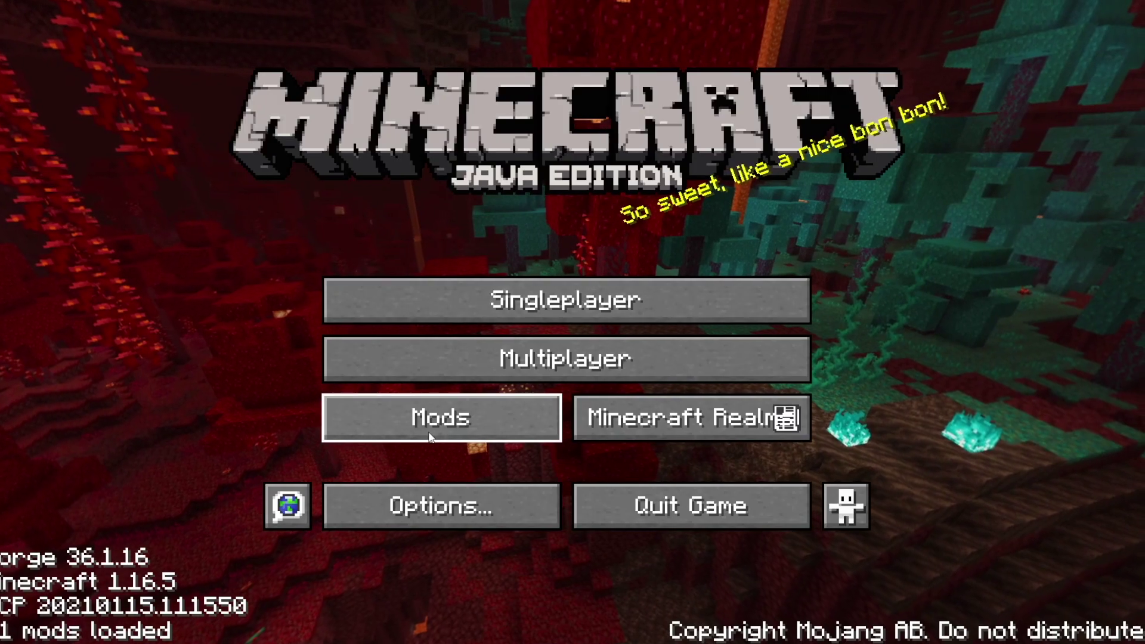
# Step: Open the mods folder from the game's mod list to check the Focal Engine and OptiFine jar files, and return to the title screen
pyautogui.click(434, 427)
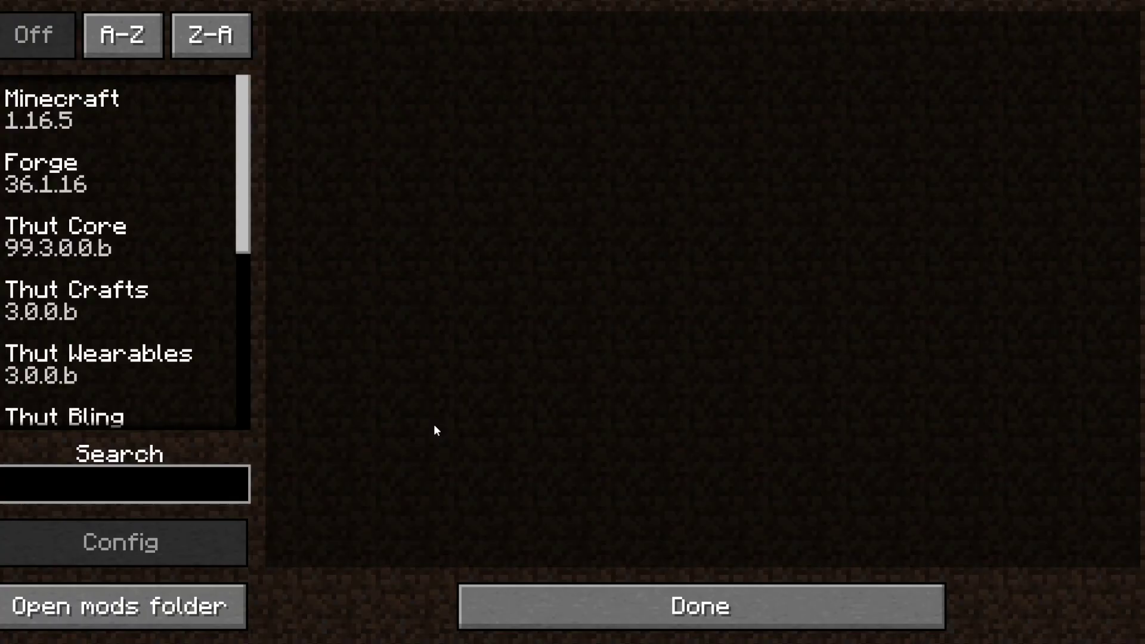
pyautogui.click(86, 586)
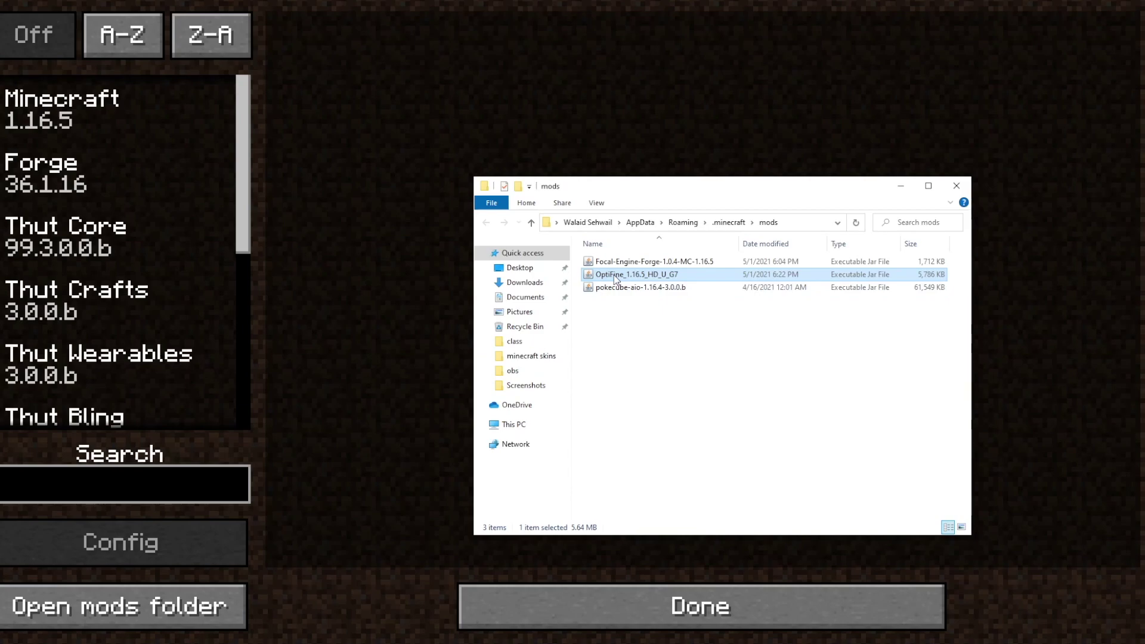
pyautogui.click(377, 334)
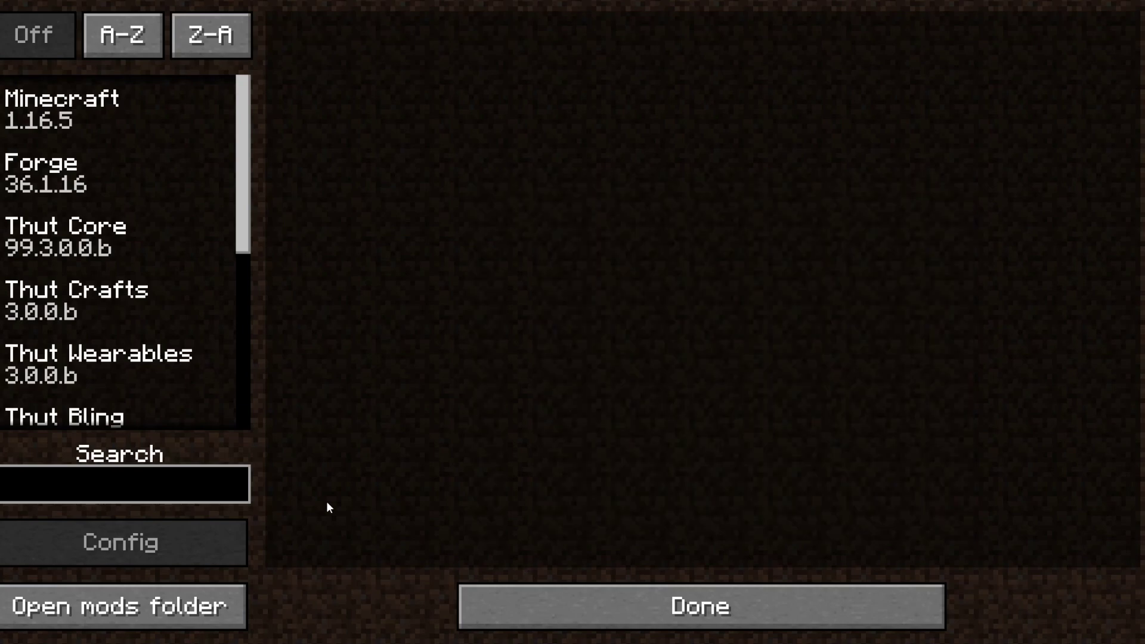
pyautogui.press('Escape')
# Step: Load the singleplayer world "New World" without a backup, accepting its experimental settings
pyautogui.click(470, 307)
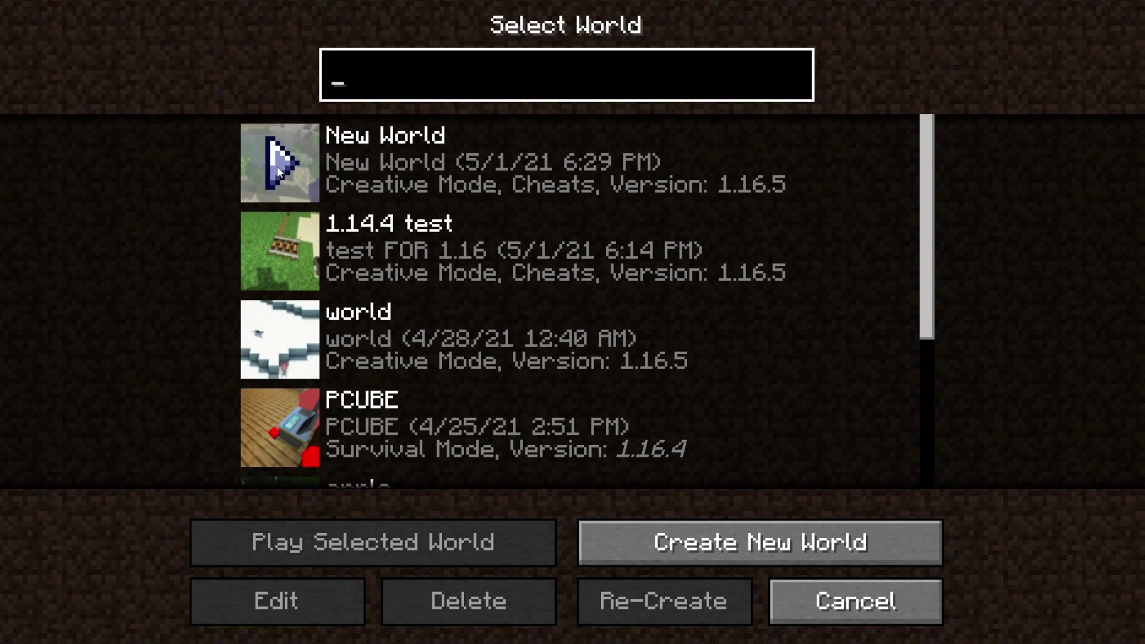
pyautogui.click(277, 169)
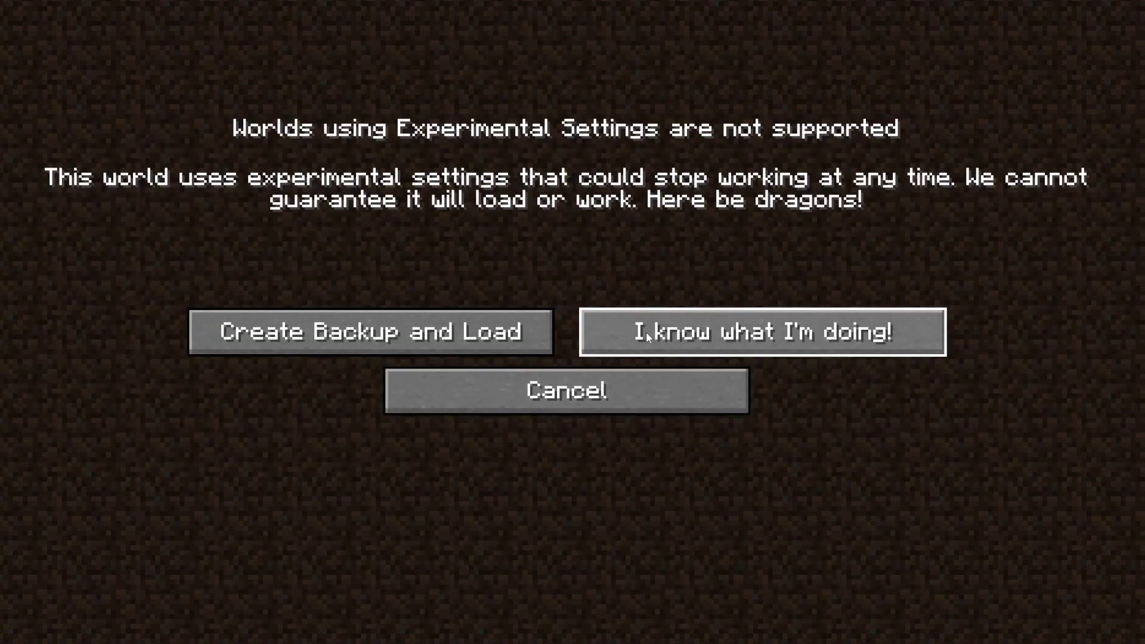
pyautogui.click(645, 330)
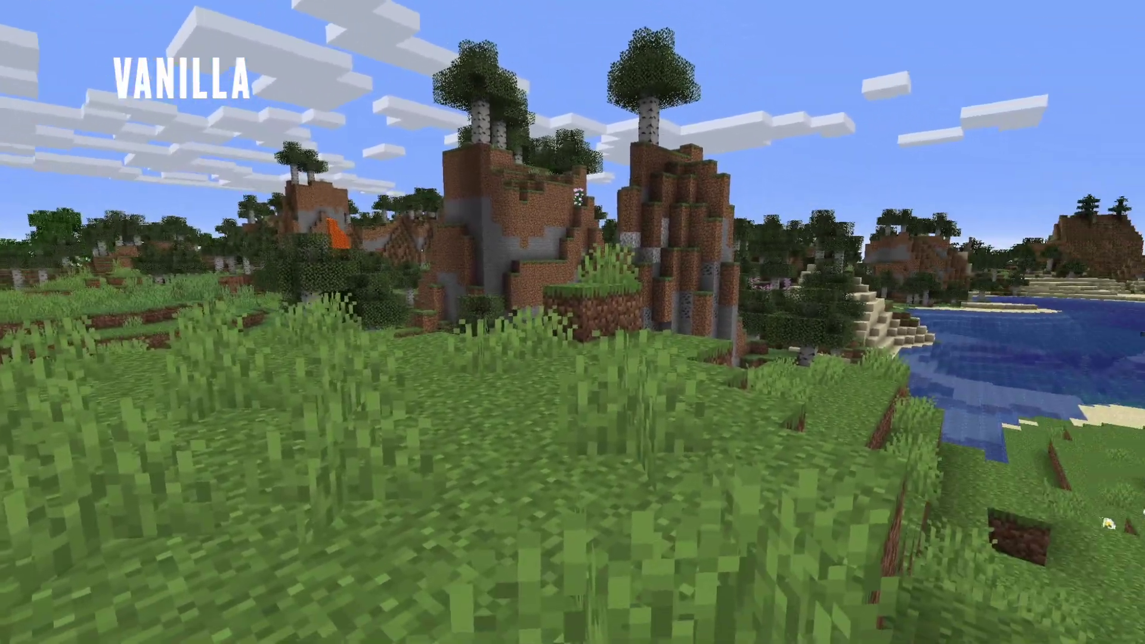
# Step: Pause the game and open the Continuum Products list from the shader options in the video settings
pyautogui.press('Escape')
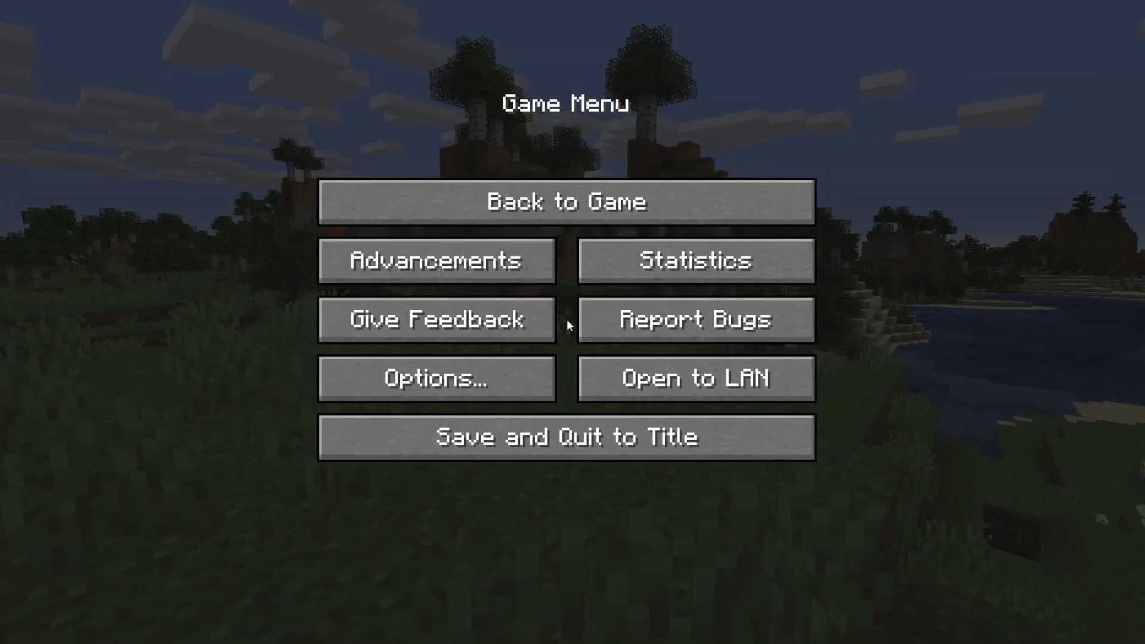
pyautogui.click(467, 381)
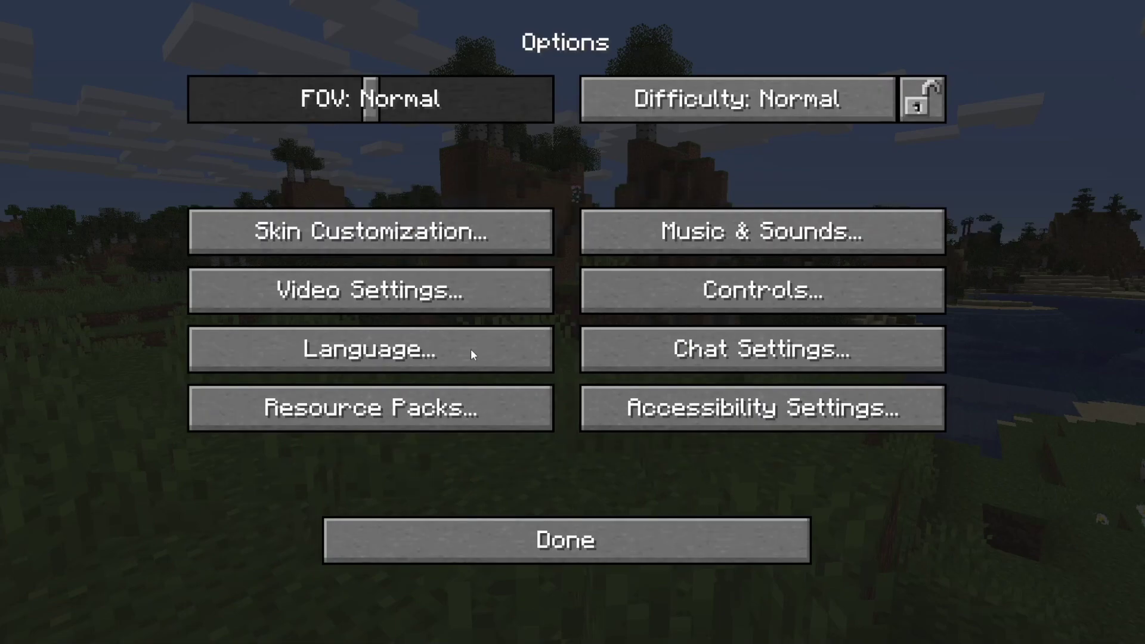
pyautogui.click(367, 295)
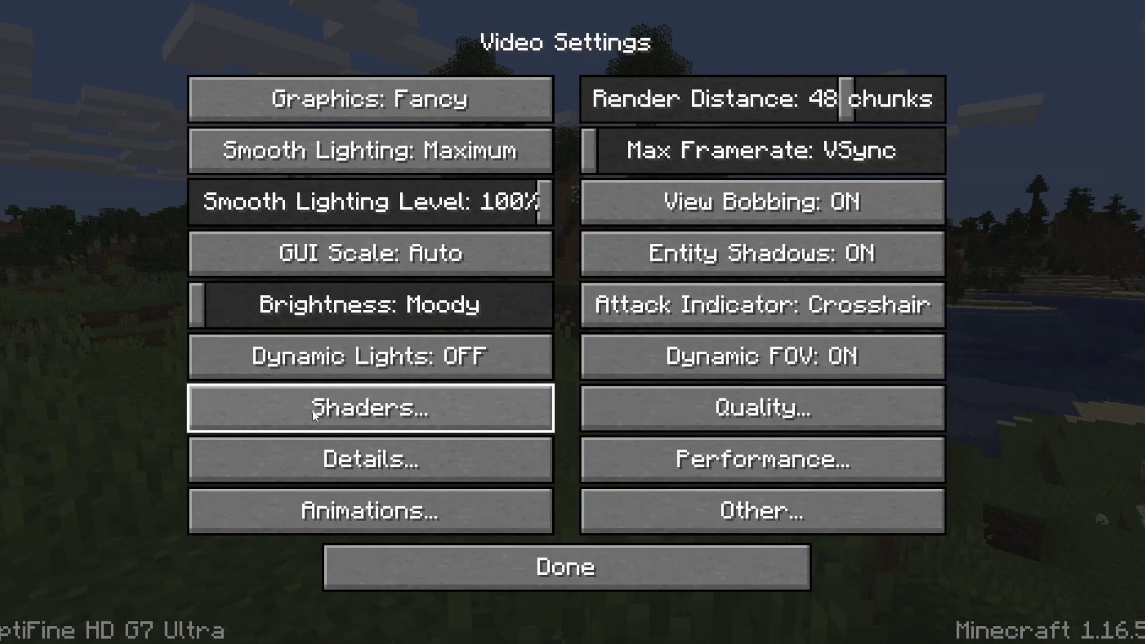
pyautogui.click(313, 409)
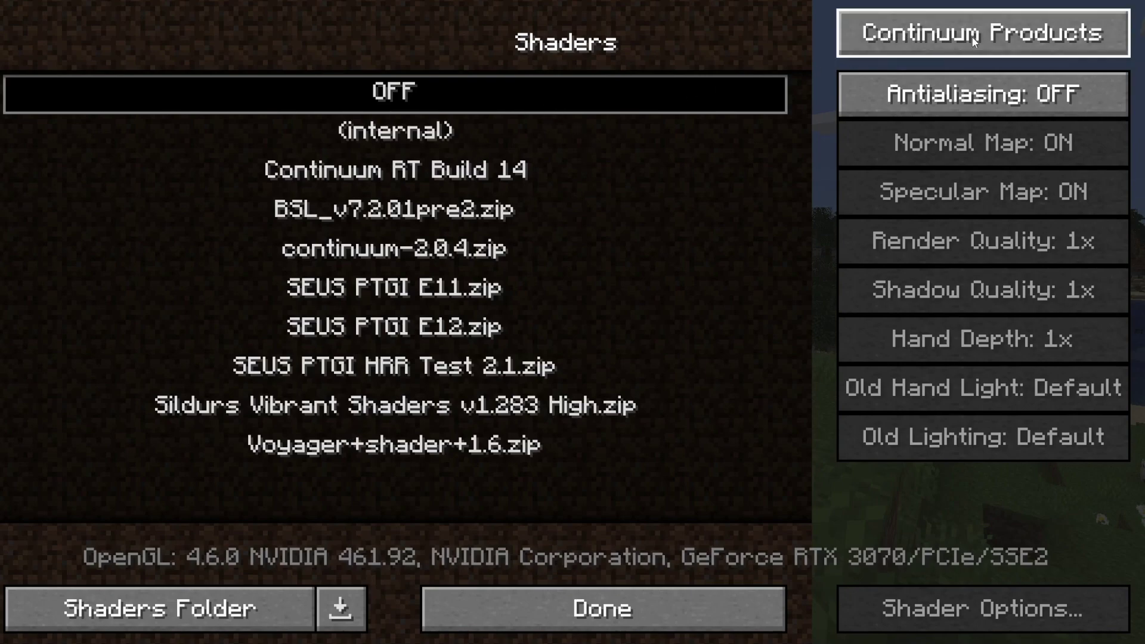
pyautogui.click(910, 51)
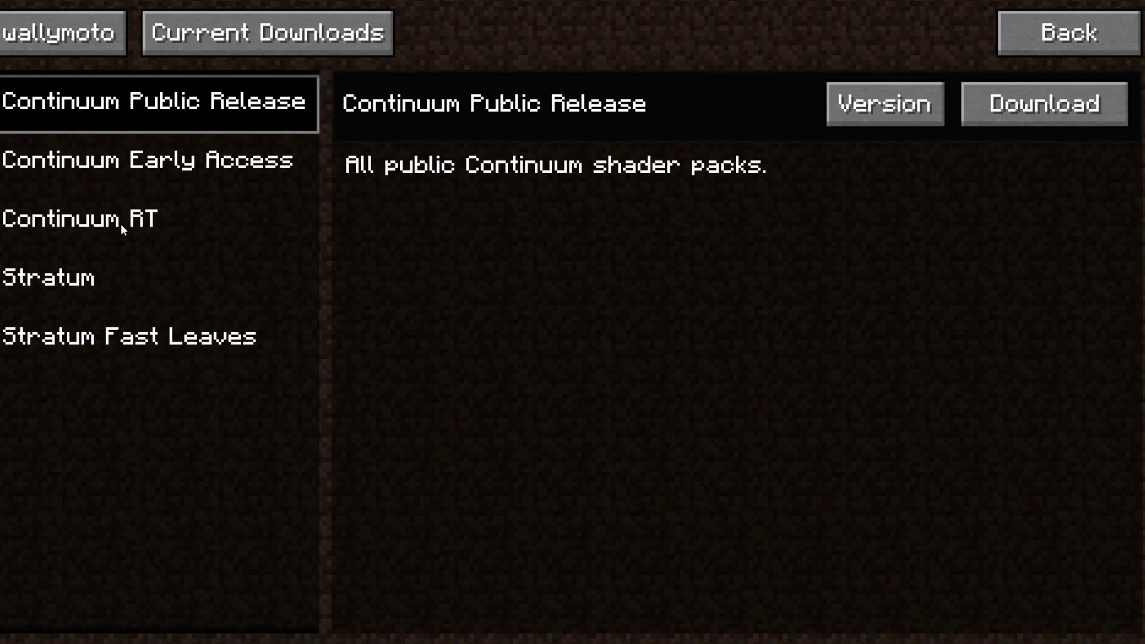
# Step: Reinstall Continuum RT by uninstalling it and downloading Build 14 again, and return to the shader list
pyautogui.click(87, 45)
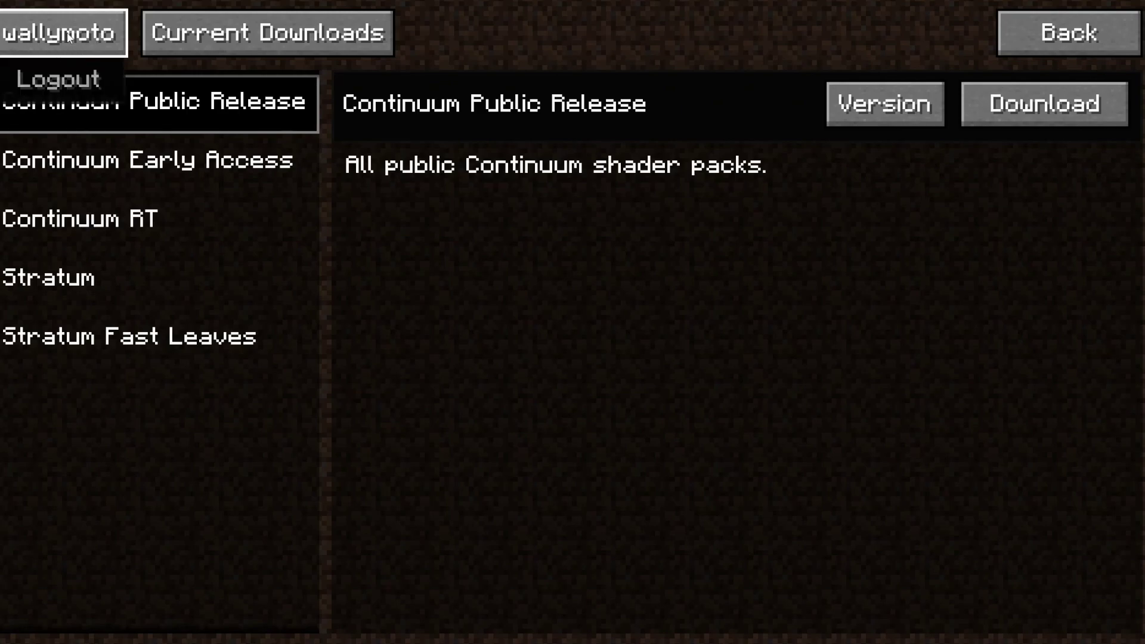
pyautogui.click(143, 222)
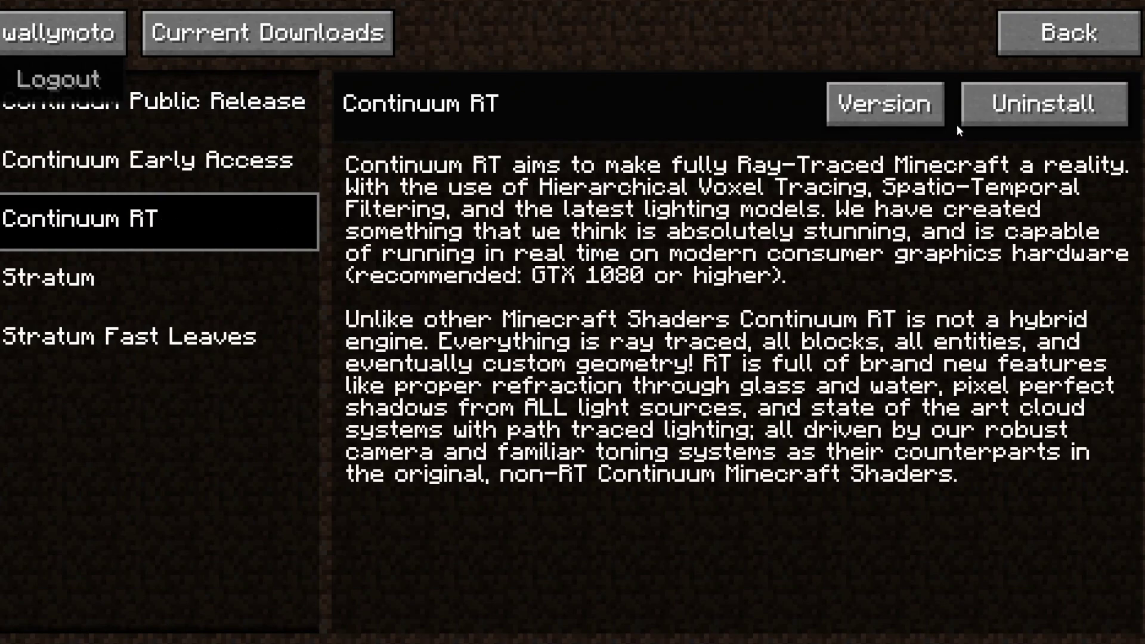
pyautogui.click(885, 106)
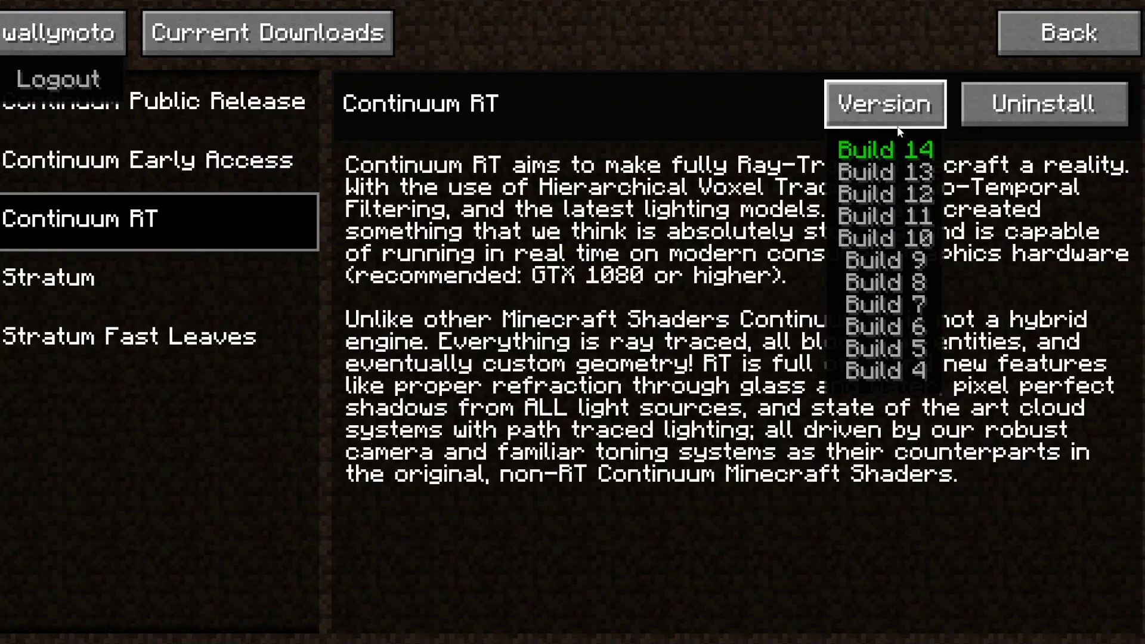
pyautogui.click(1040, 112)
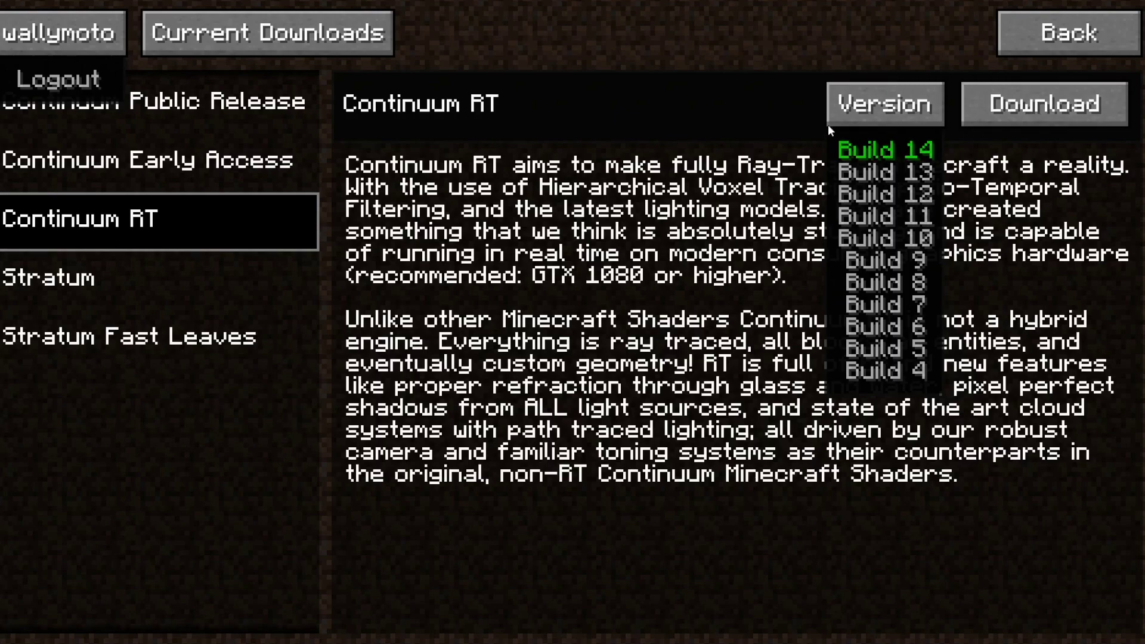
pyautogui.click(1027, 108)
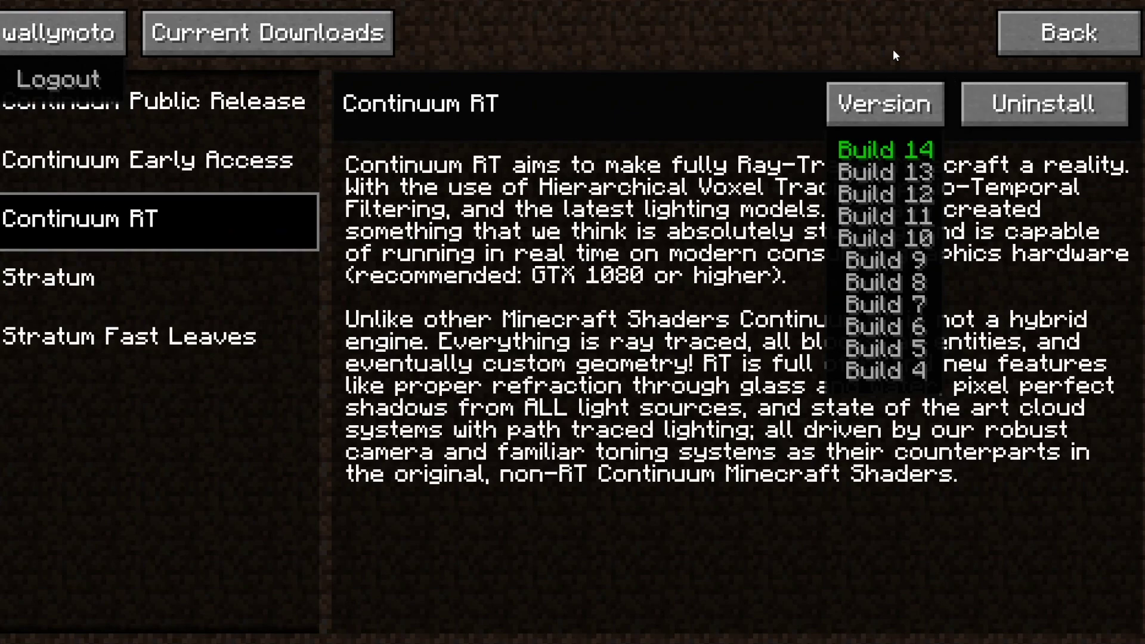
pyautogui.click(1011, 35)
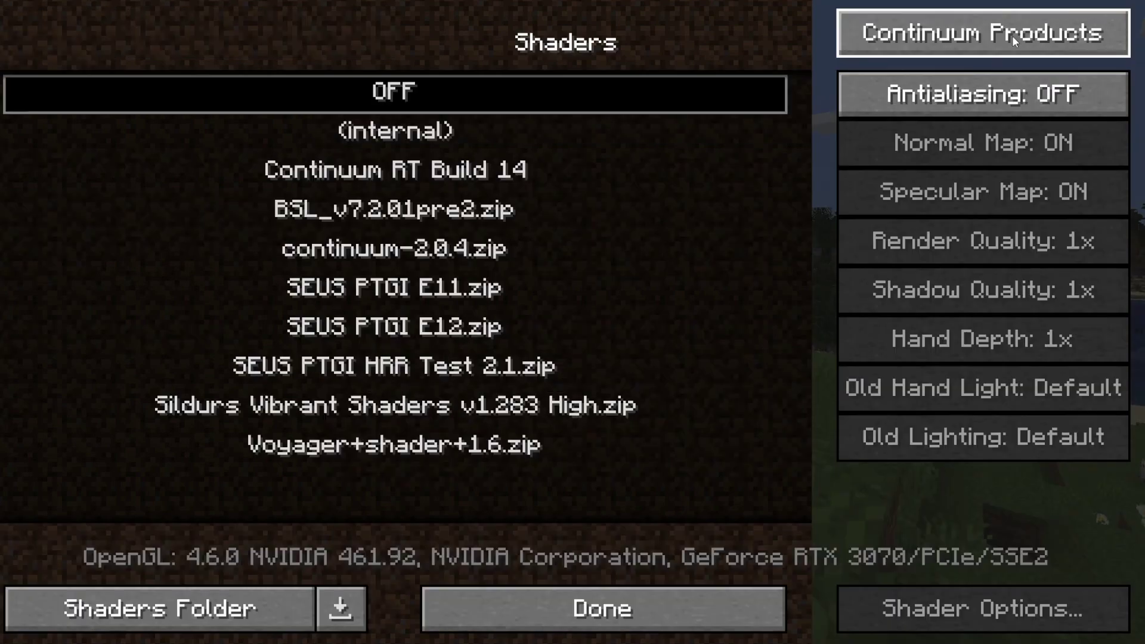
# Step: Activate the Continuum RT Build 14 shader pack and return to the game world
pyautogui.click(371, 172)
pyautogui.press('Escape')
pyautogui.click(513, 540)
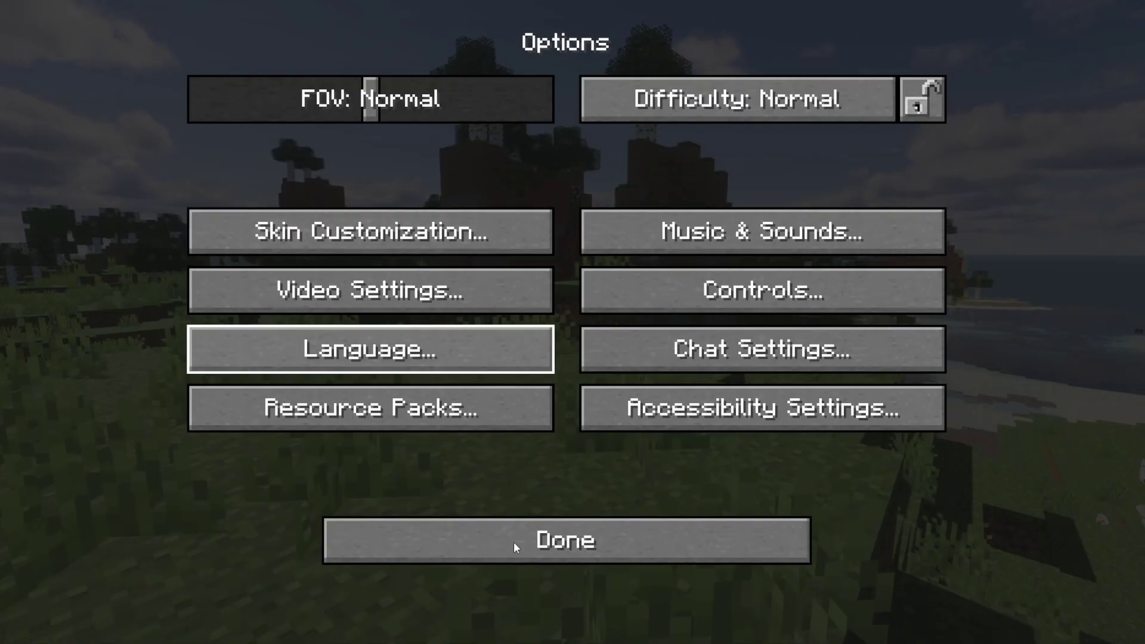
pyautogui.click(514, 539)
pyautogui.click(488, 206)
pyautogui.scroll(4, 565, 320)
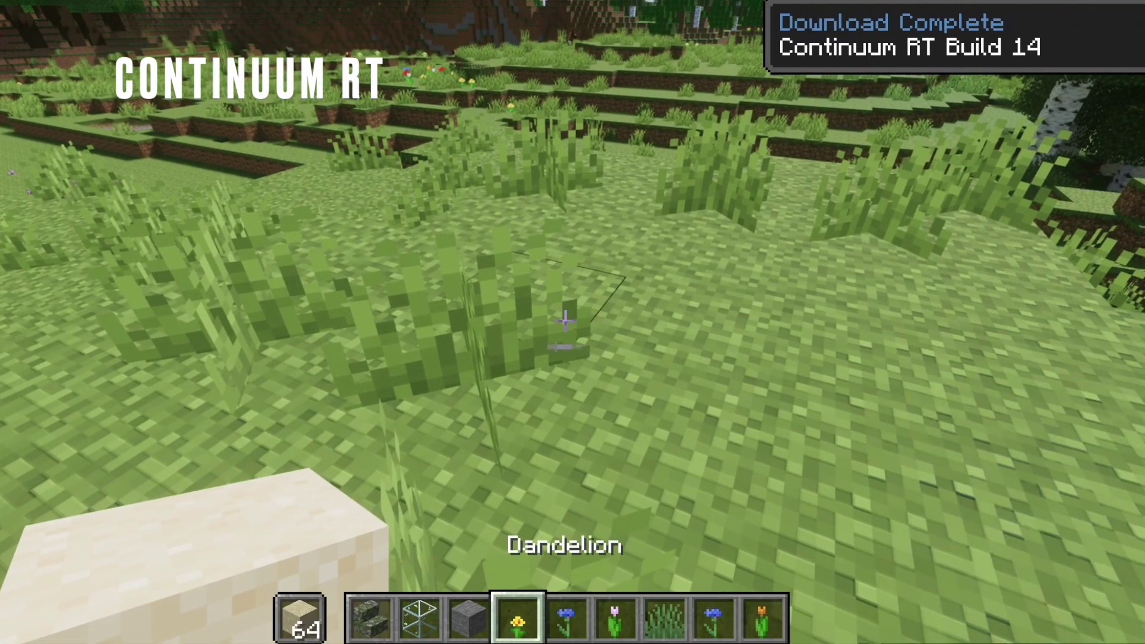